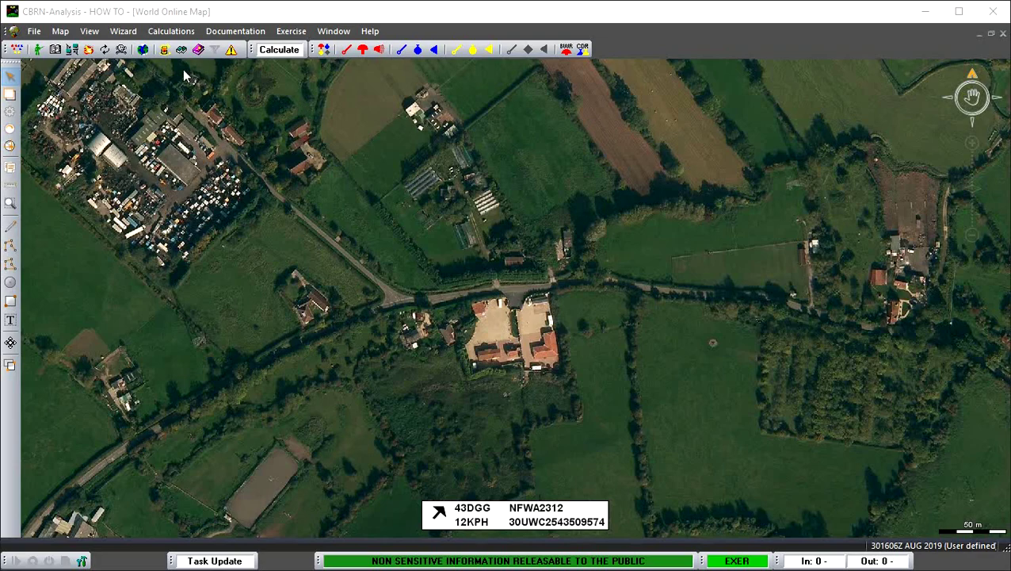
View the toxic industrial materials index in the Emergency Response Guide (2012), and close the guide
{"action": "left_click", "coordinate": [227, 38]}
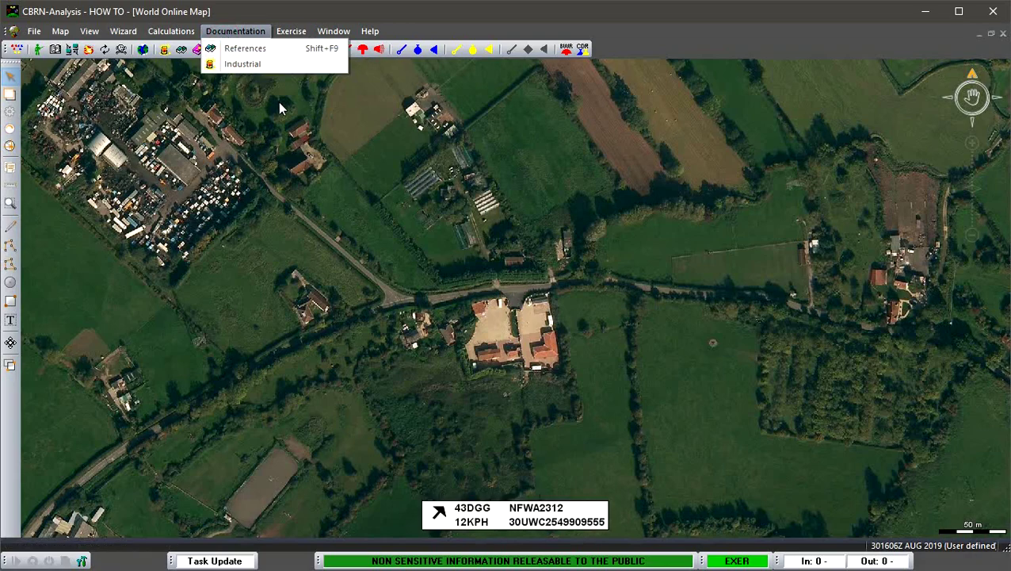
{"action": "left_click", "coordinate": [688, 37]}
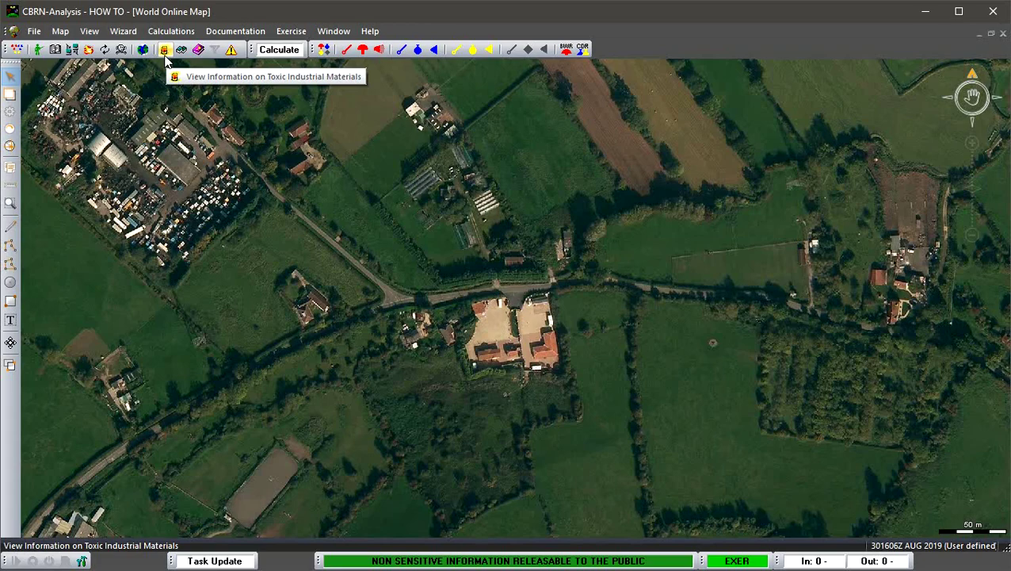
{"action": "left_click", "coordinate": [164, 53]}
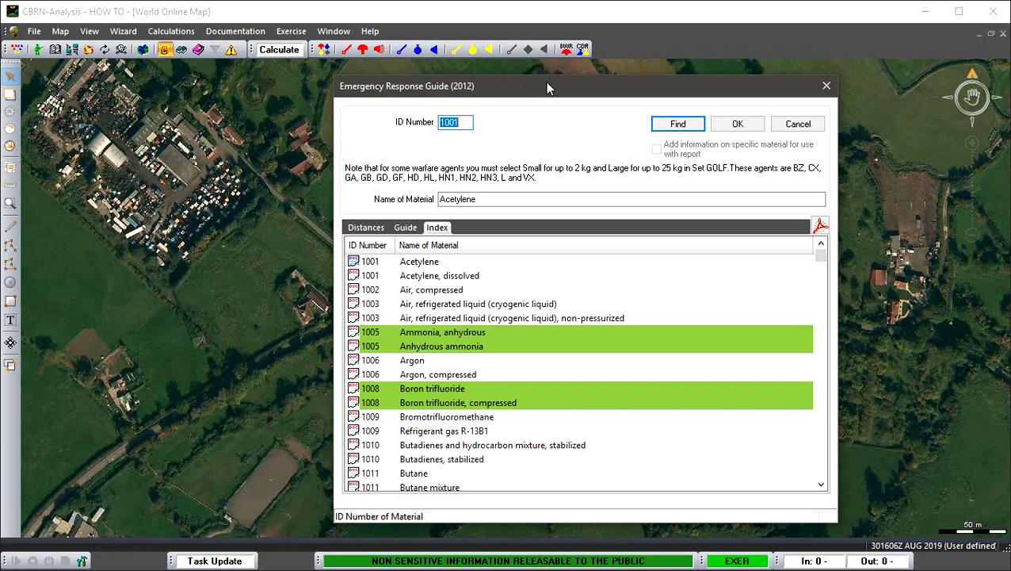
{"action": "left_click", "coordinate": [825, 87]}
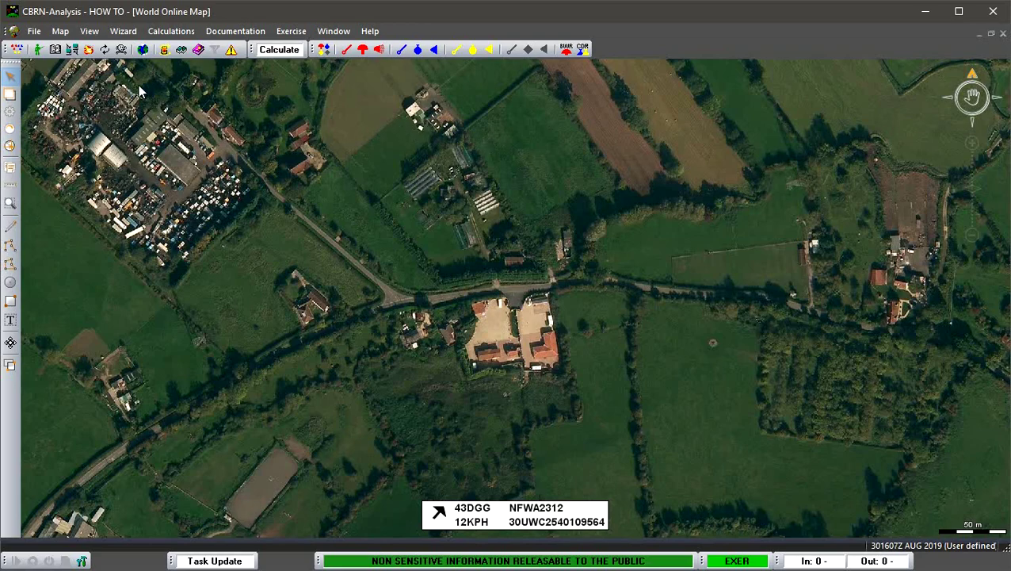
Open the info report "Chemical material find in disused building" and keep it open over the World Online Map
{"action": "left_click", "coordinate": [88, 33]}
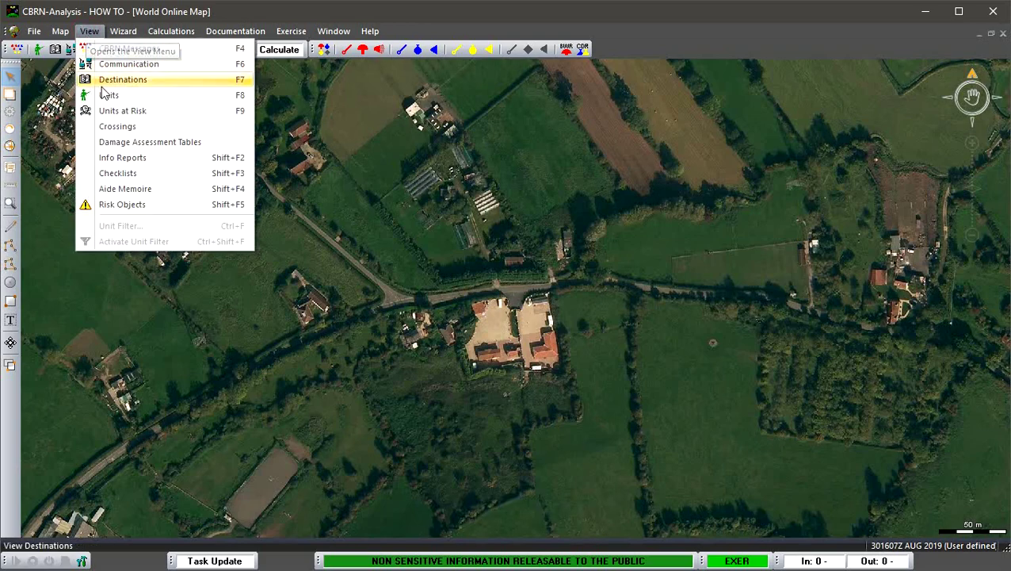
{"action": "left_click", "coordinate": [119, 158]}
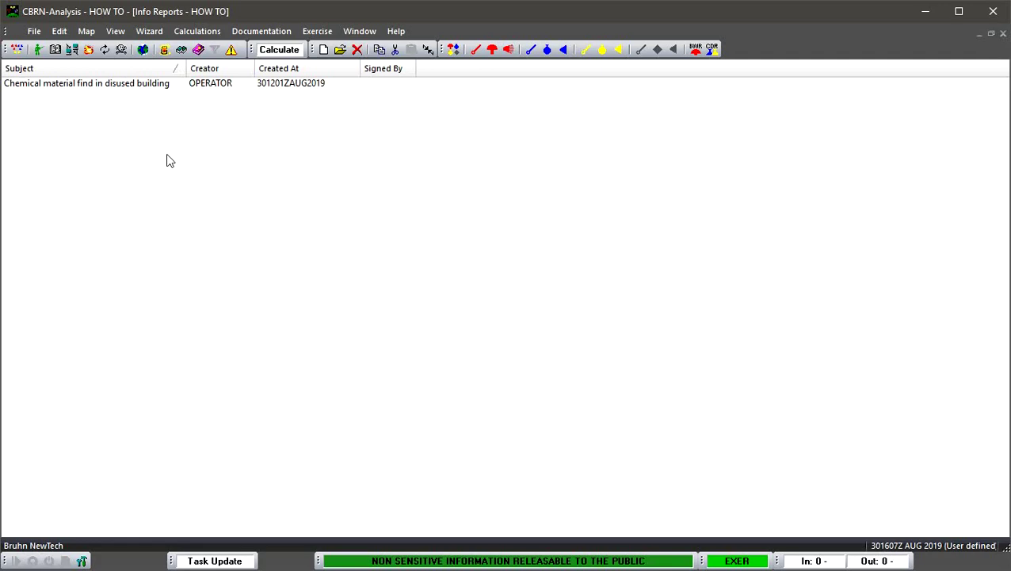
{"action": "double_click", "coordinate": [146, 86]}
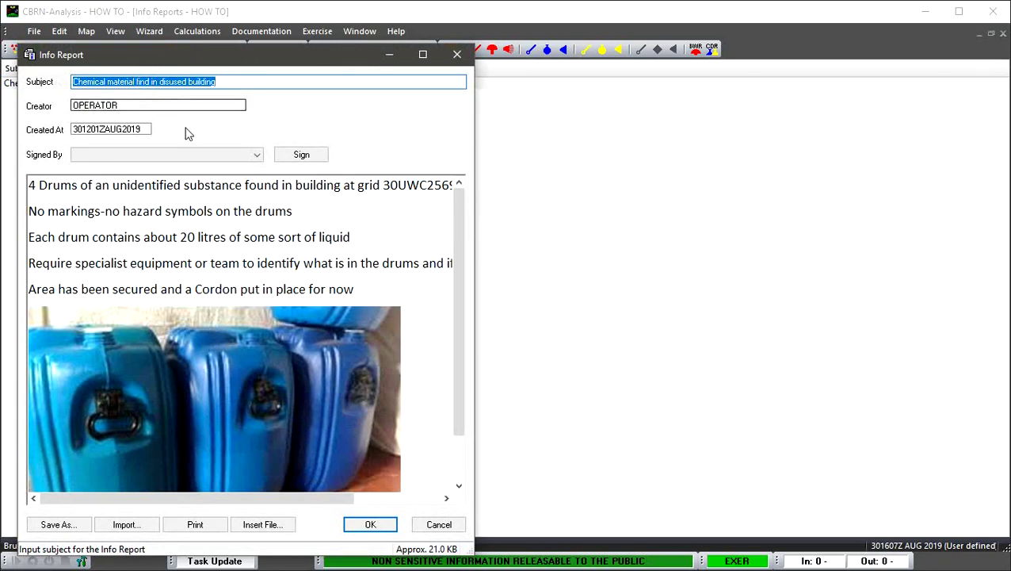
{"action": "left_click_drag", "start_coordinate": [288, 65], "coordinate": [287, 59]}
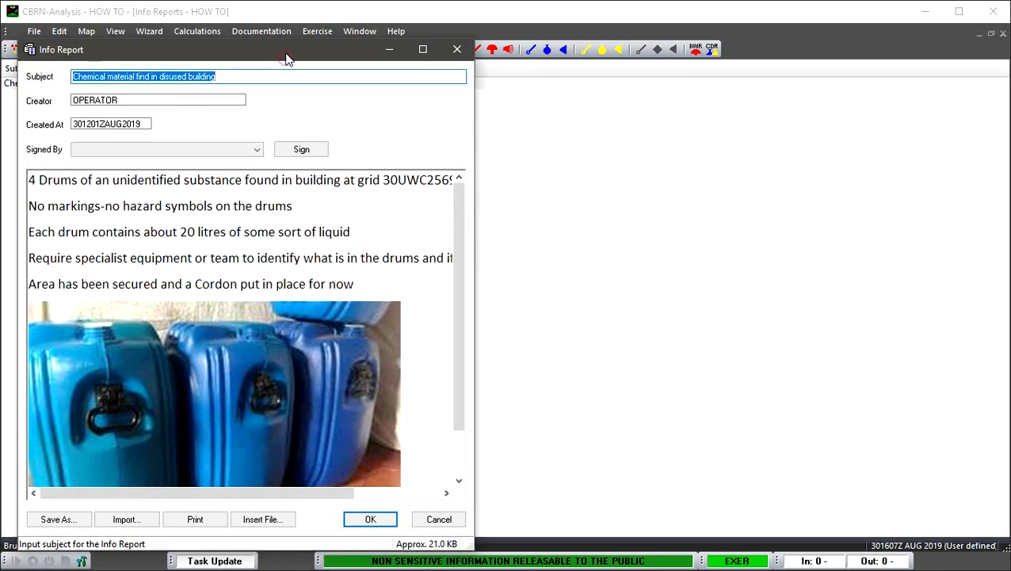
{"action": "left_click", "coordinate": [1002, 33]}
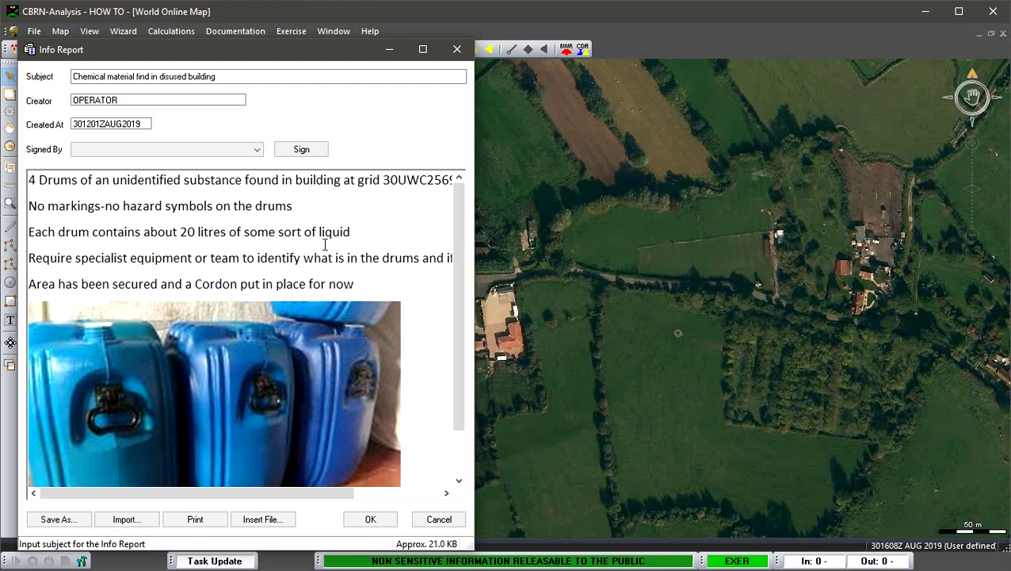
Create a CHEM risk object at the reported building on the map, beside the info report, with the Id FIND-EIH01
{"action": "right_click", "coordinate": [505, 291]}
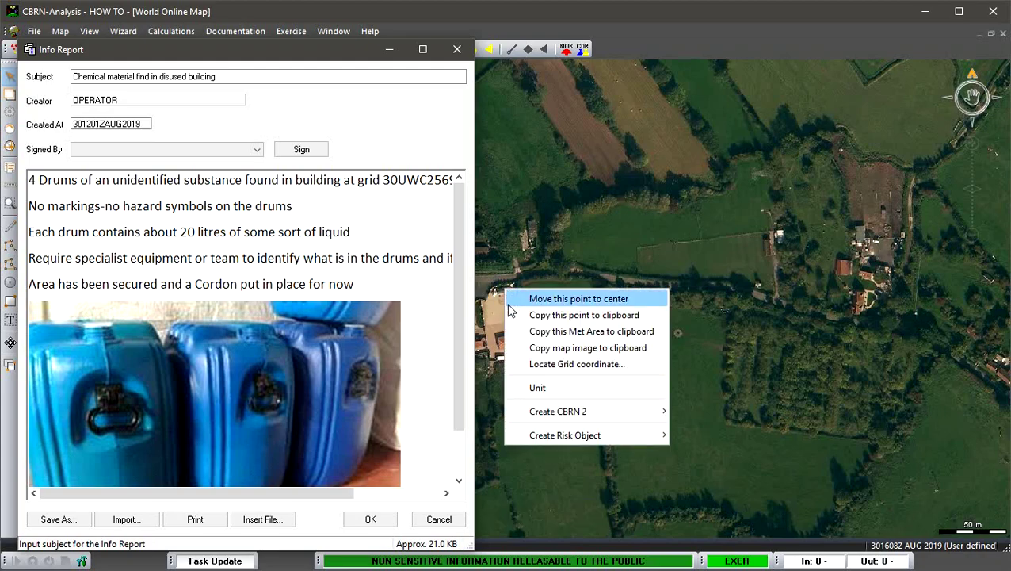
{"action": "mouse_move", "coordinate": [543, 434]}
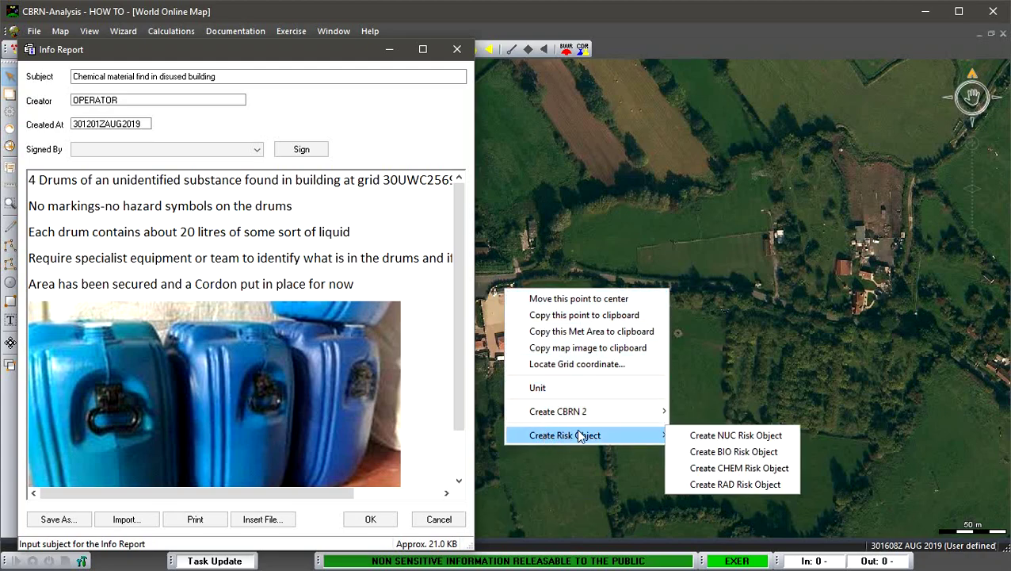
{"action": "left_click", "coordinate": [767, 471]}
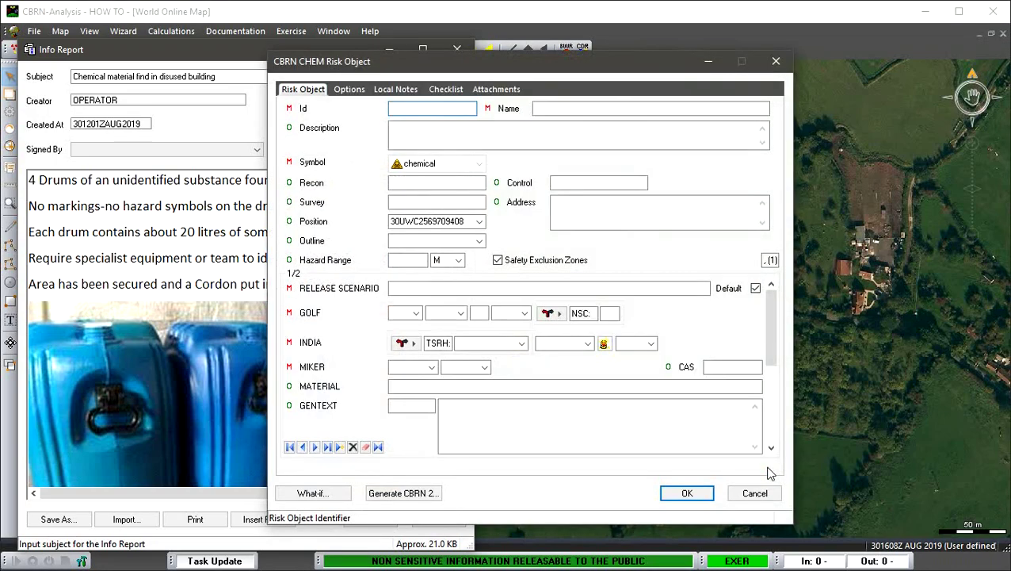
{"action": "left_click_drag", "start_coordinate": [564, 68], "coordinate": [771, 75]}
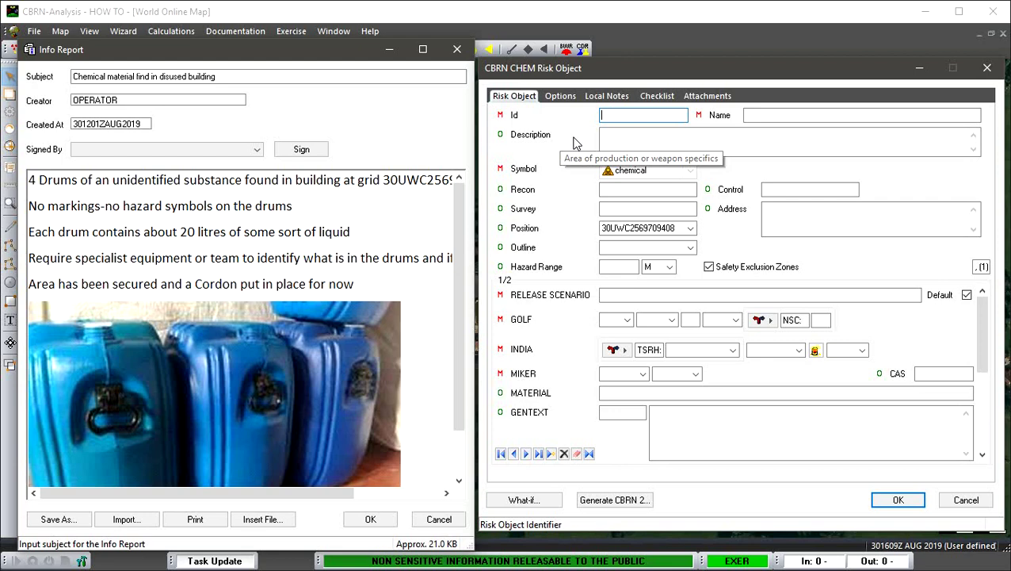
{"action": "type", "text": "FIND-"}
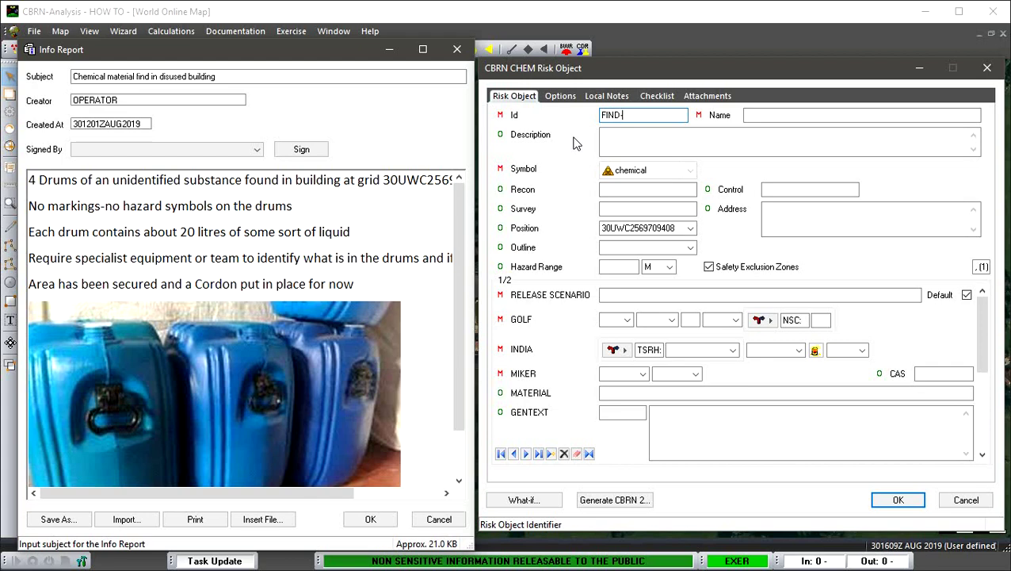
{"action": "type", "text": "EIH01"}
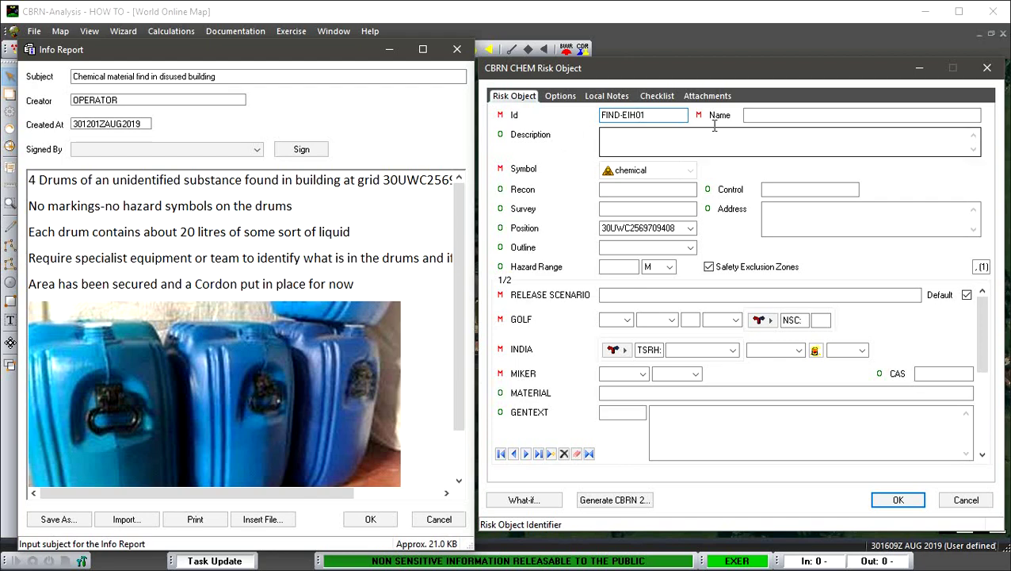
Copy "Drums of an unidentified substance" from the info report's text into the risk object's name
{"action": "left_click", "coordinate": [750, 115]}
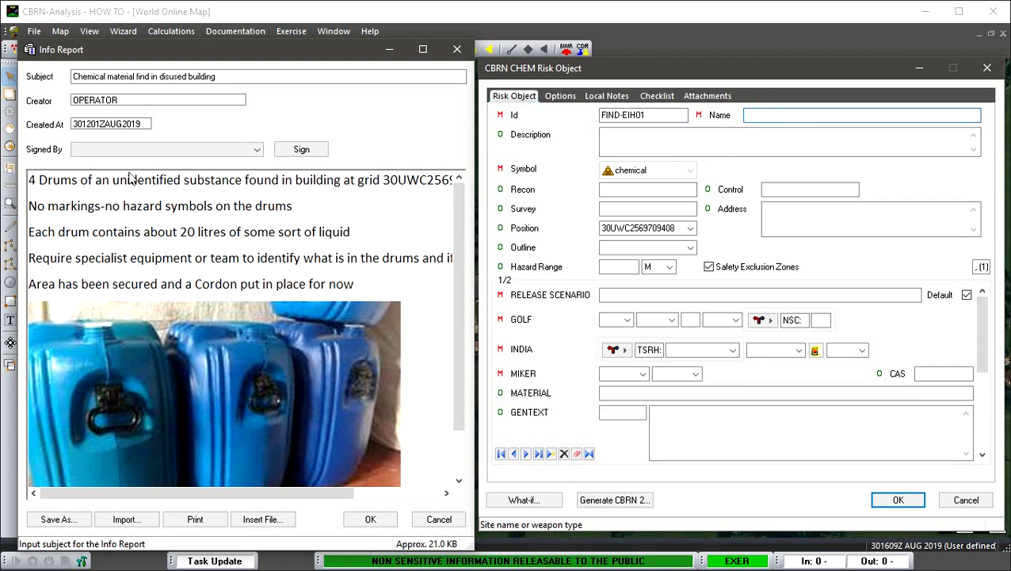
{"action": "left_click", "coordinate": [41, 179]}
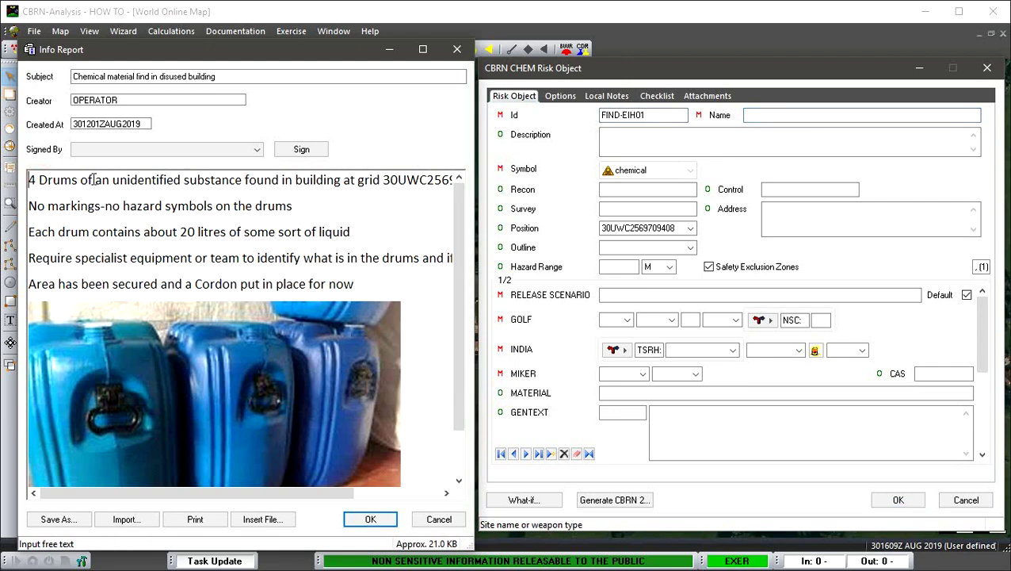
{"action": "left_click_drag", "start_coordinate": [39, 180], "coordinate": [245, 184]}
{"action": "right_click", "coordinate": [220, 186]}
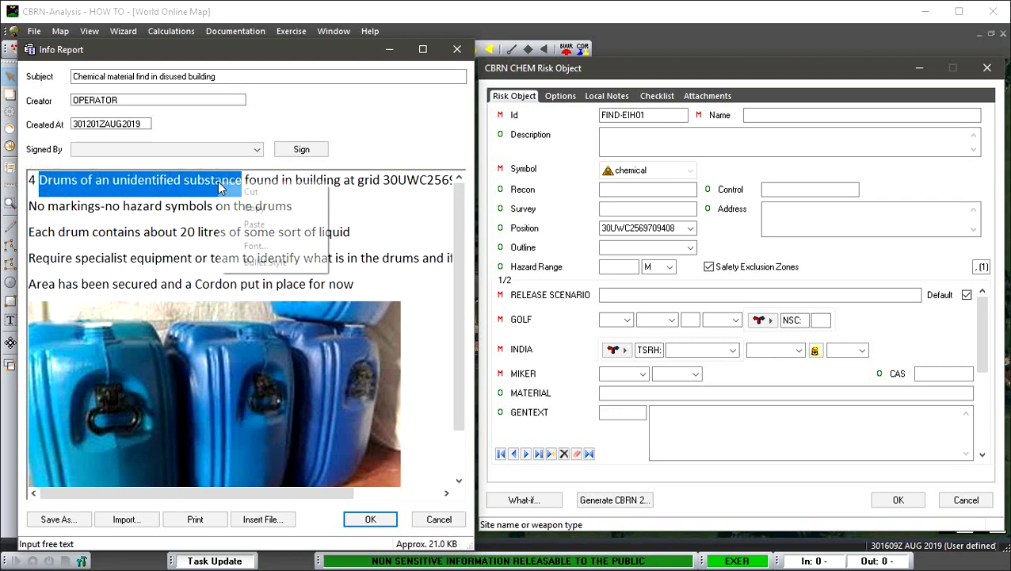
{"action": "left_click", "coordinate": [255, 209]}
{"action": "left_click", "coordinate": [769, 116]}
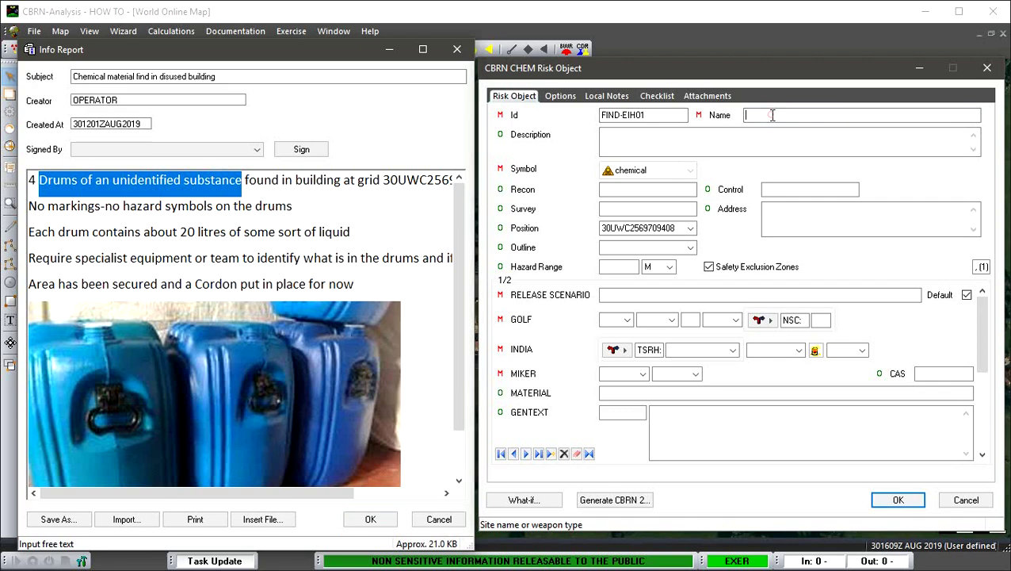
{"action": "type", "text": "Drums of an unidentified subst"}
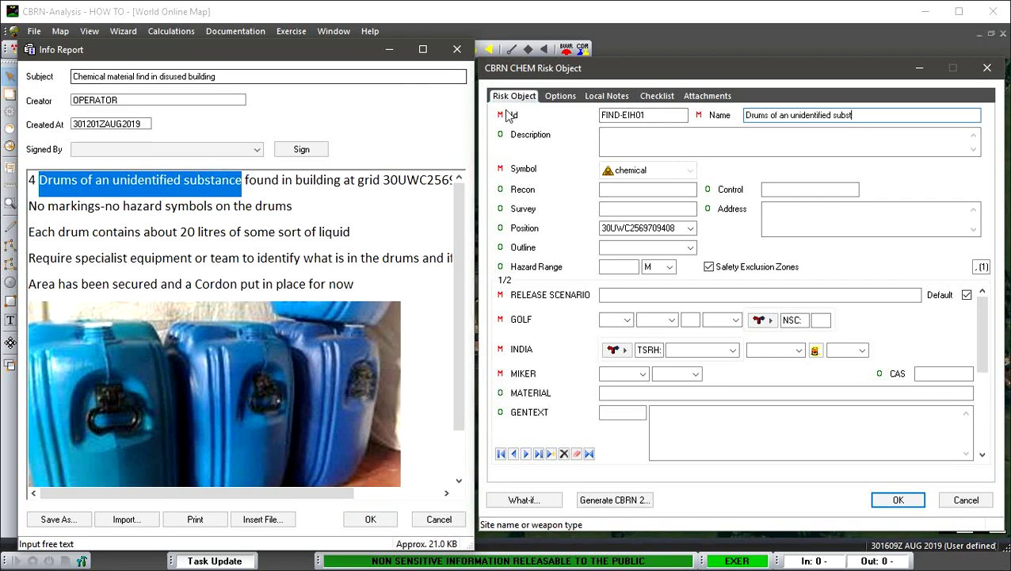
Copy the info report's subject, "Chemical material find in disused building", into the risk object's description
{"action": "left_click", "coordinate": [605, 133]}
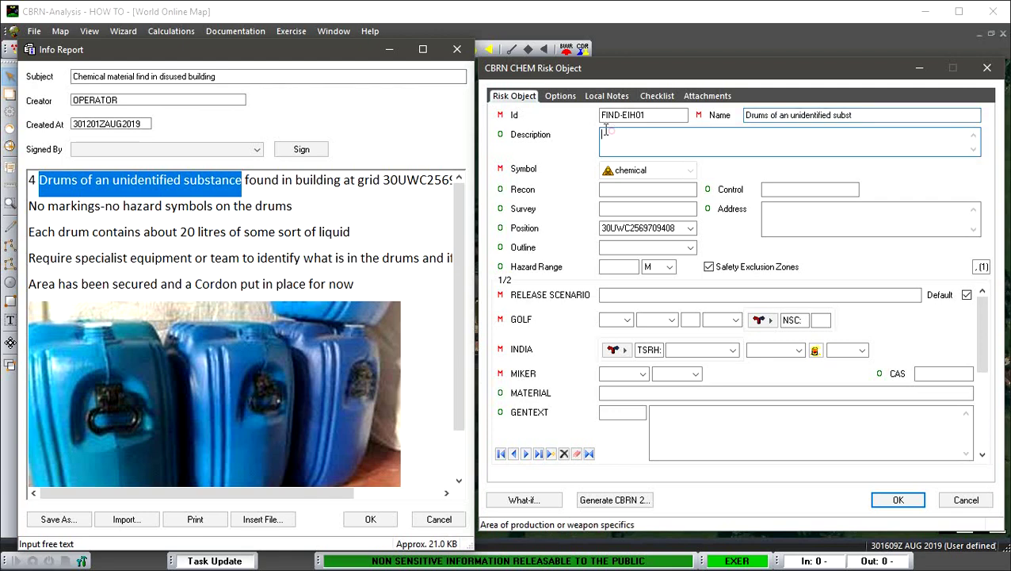
{"action": "left_click", "coordinate": [74, 73]}
{"action": "left_click_drag", "start_coordinate": [74, 73], "coordinate": [226, 57]}
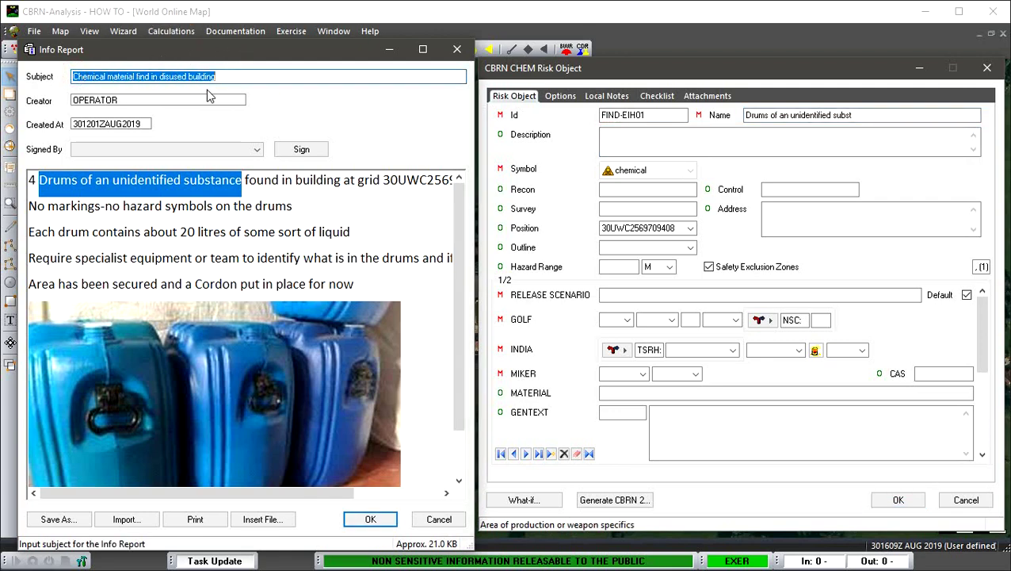
{"action": "right_click", "coordinate": [196, 73]}
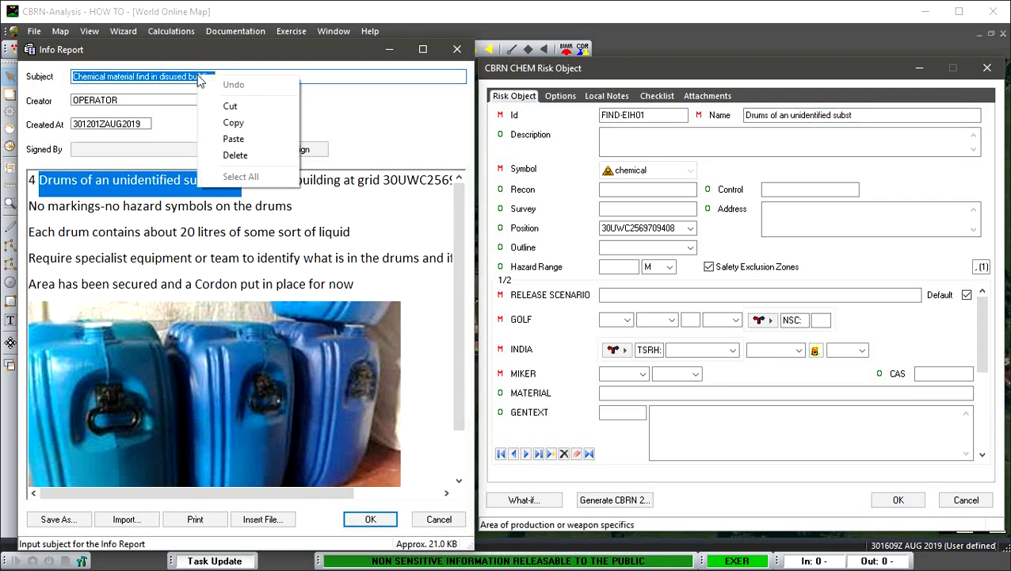
{"action": "left_click", "coordinate": [230, 124]}
{"action": "left_click", "coordinate": [615, 141]}
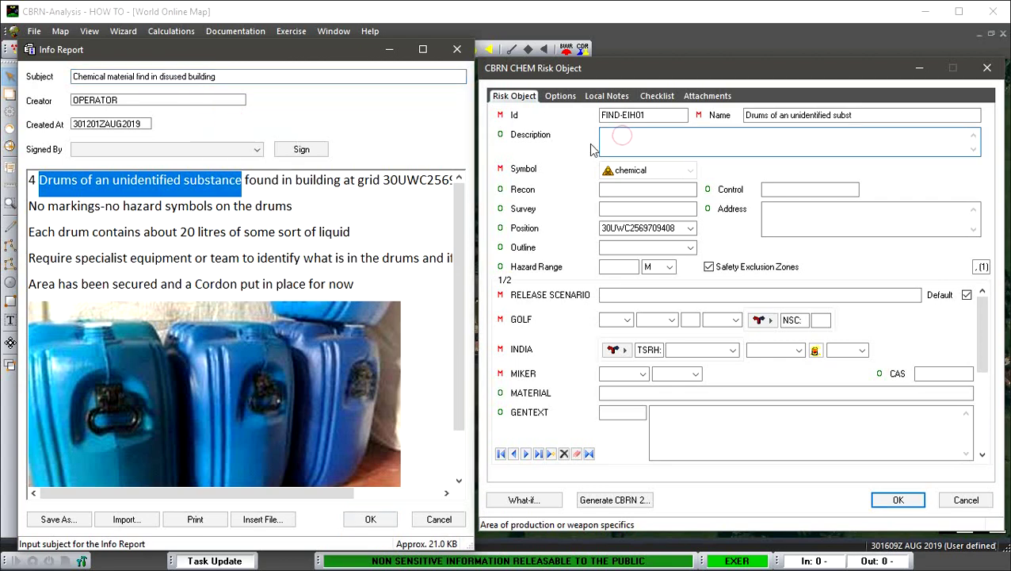
{"action": "key", "text": "ctrl+v"}
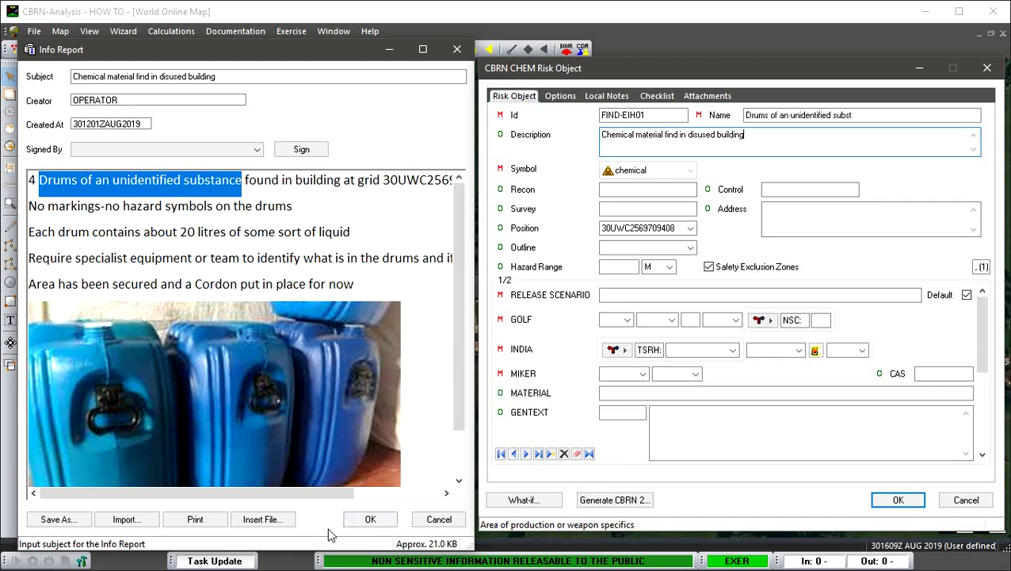
{"action": "left_click_drag", "start_coordinate": [328, 492], "coordinate": [400, 497]}
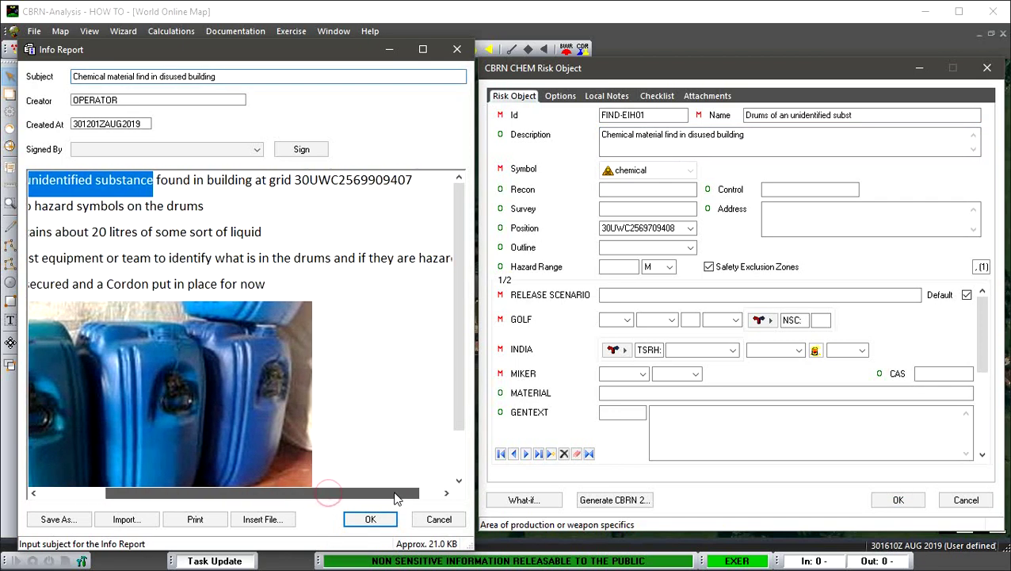
{"action": "left_click", "coordinate": [648, 229]}
{"action": "left_click", "coordinate": [647, 231]}
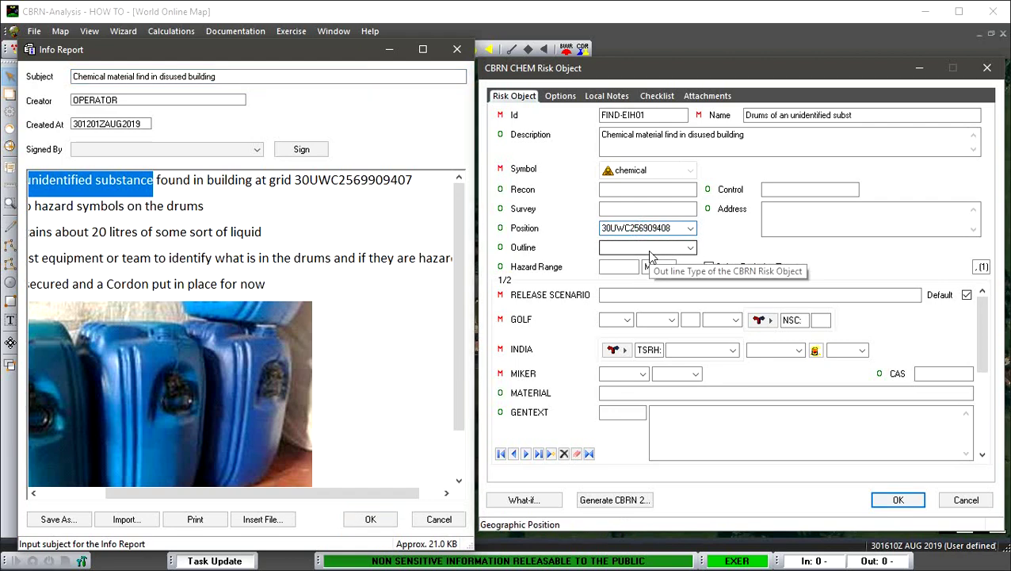
{"action": "type", "text": "9"}
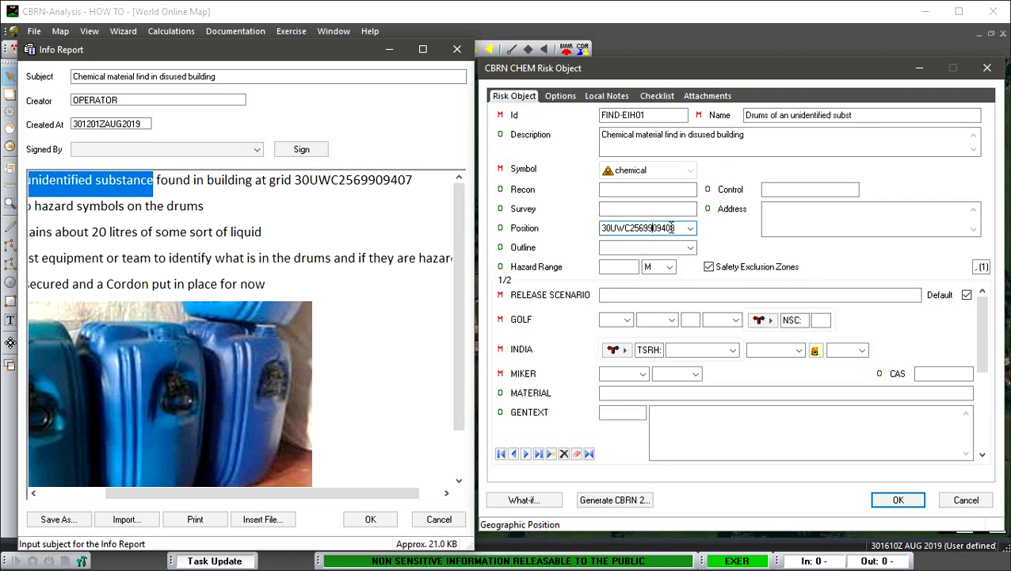
{"action": "left_click", "coordinate": [671, 228]}
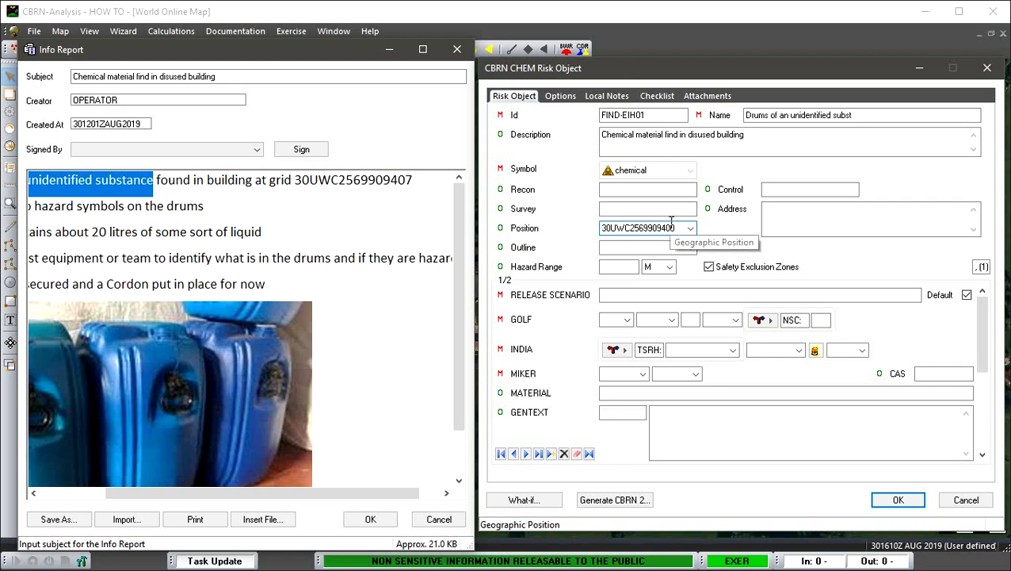
{"action": "key", "text": "BackSpace"}
{"action": "type", "text": "7"}
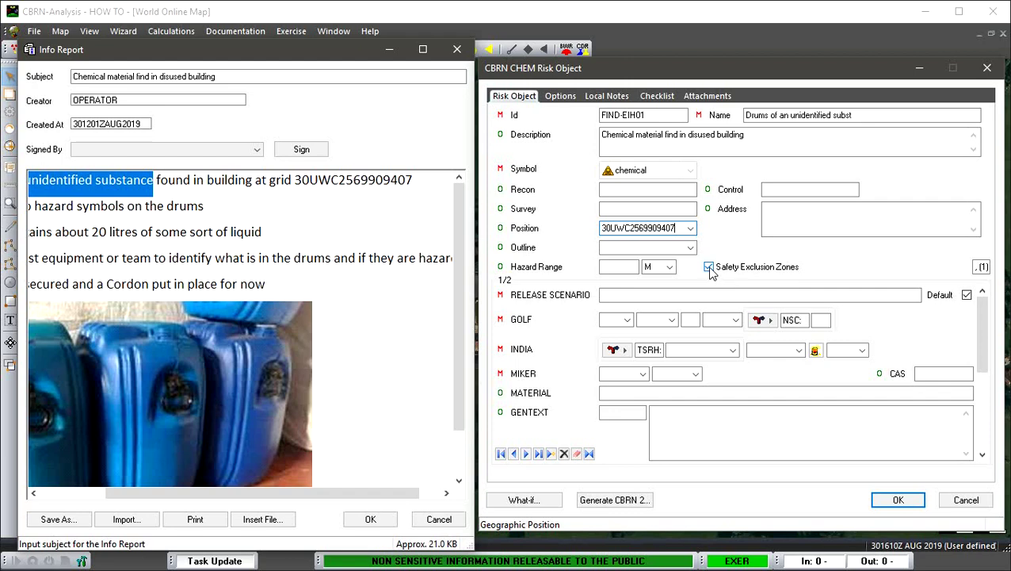
Turn off the safety exclusion zones and set the risk object's hazard range to 300 M
{"action": "left_click", "coordinate": [709, 267]}
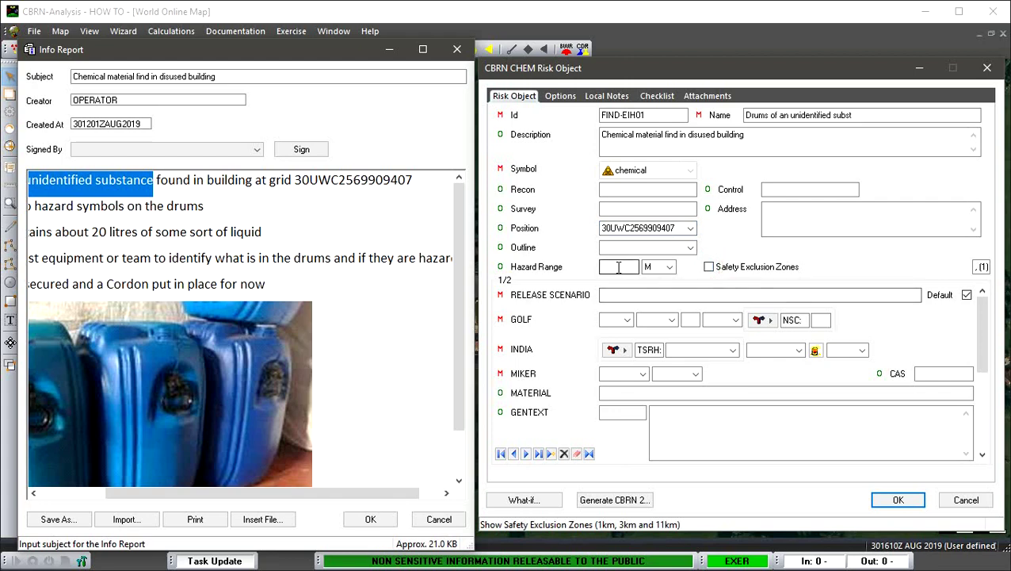
{"action": "left_click", "coordinate": [637, 270]}
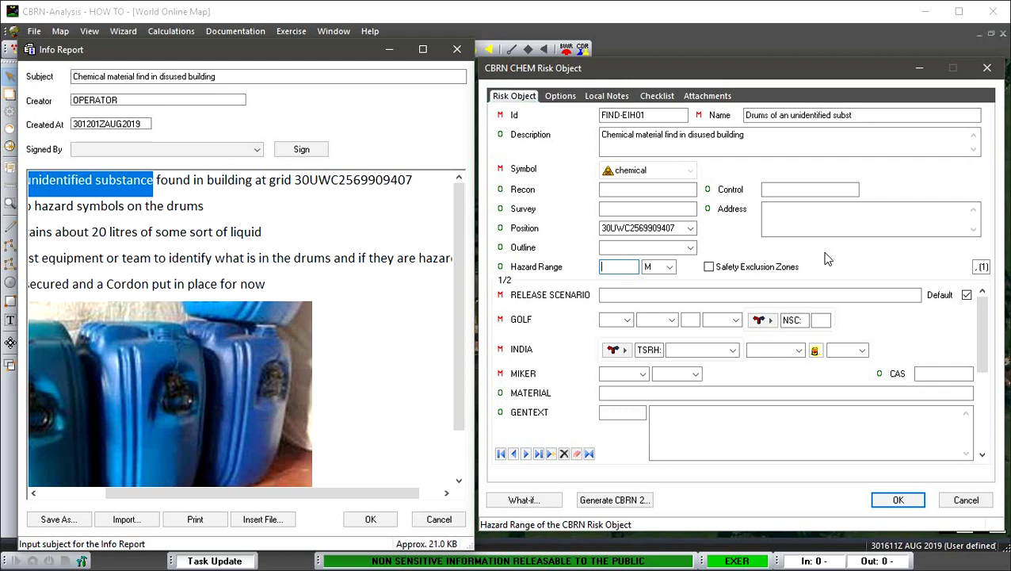
{"action": "type", "text": "300"}
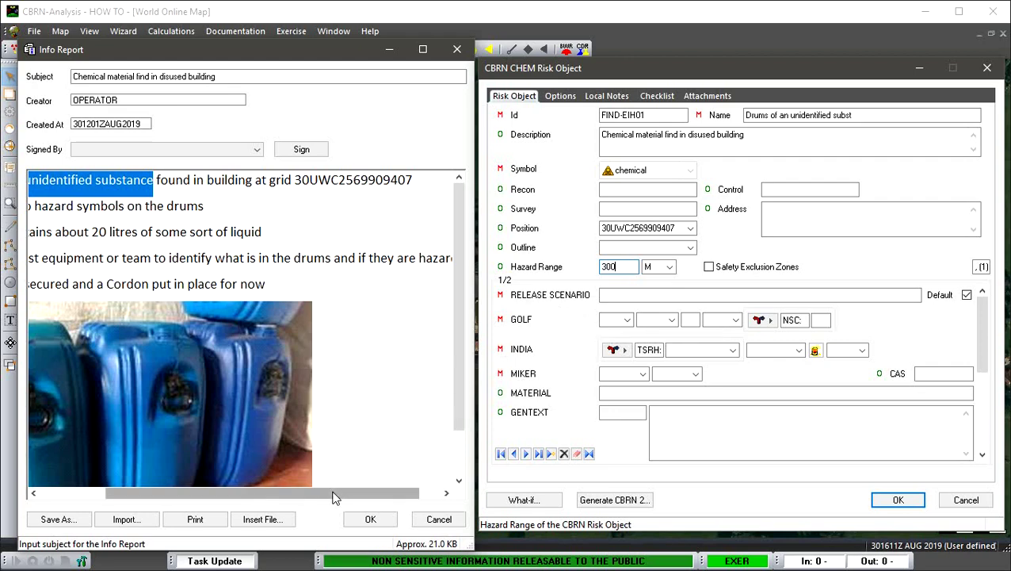
Copy "unidentified substance" from the info report's text into the risk object's release scenario
{"action": "left_click_drag", "start_coordinate": [334, 492], "coordinate": [267, 501]}
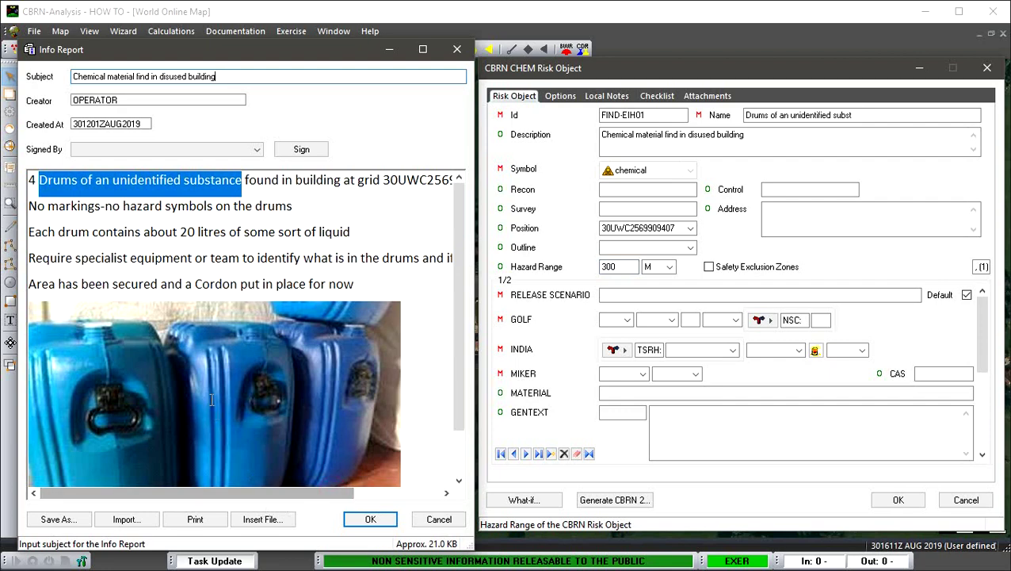
{"action": "left_click", "coordinate": [113, 180]}
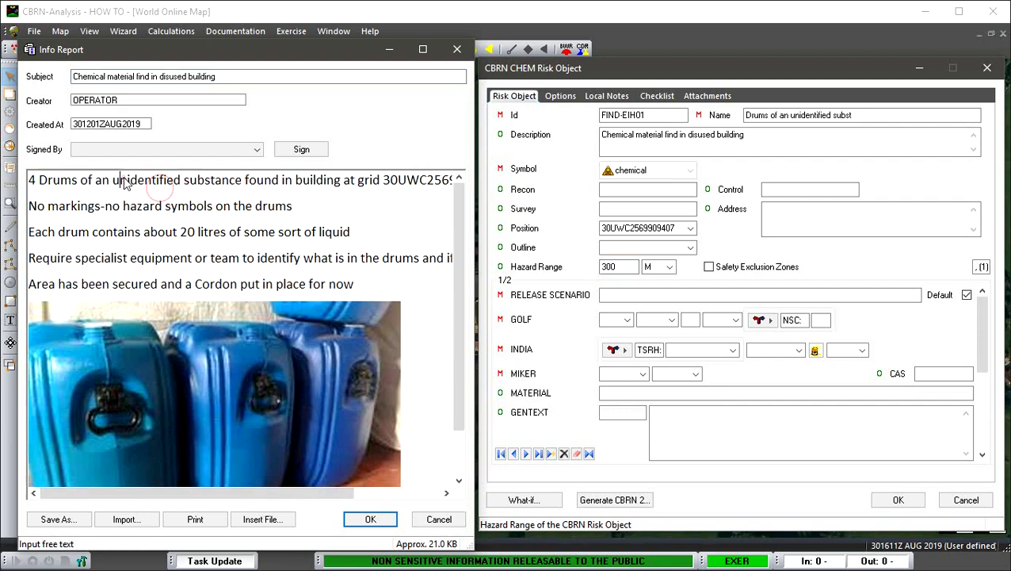
{"action": "left_click_drag", "start_coordinate": [113, 180], "coordinate": [244, 181]}
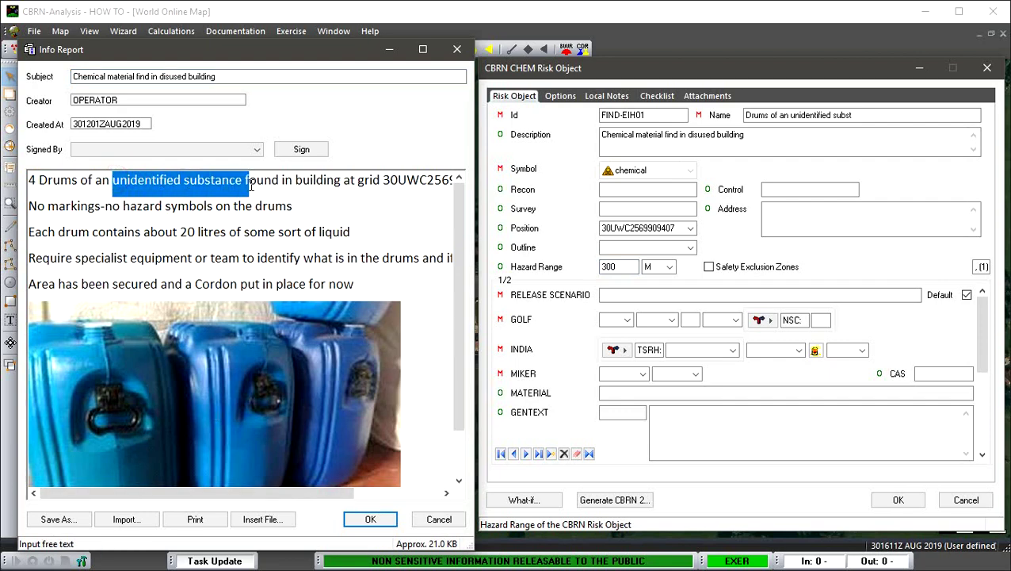
{"action": "right_click", "coordinate": [225, 184]}
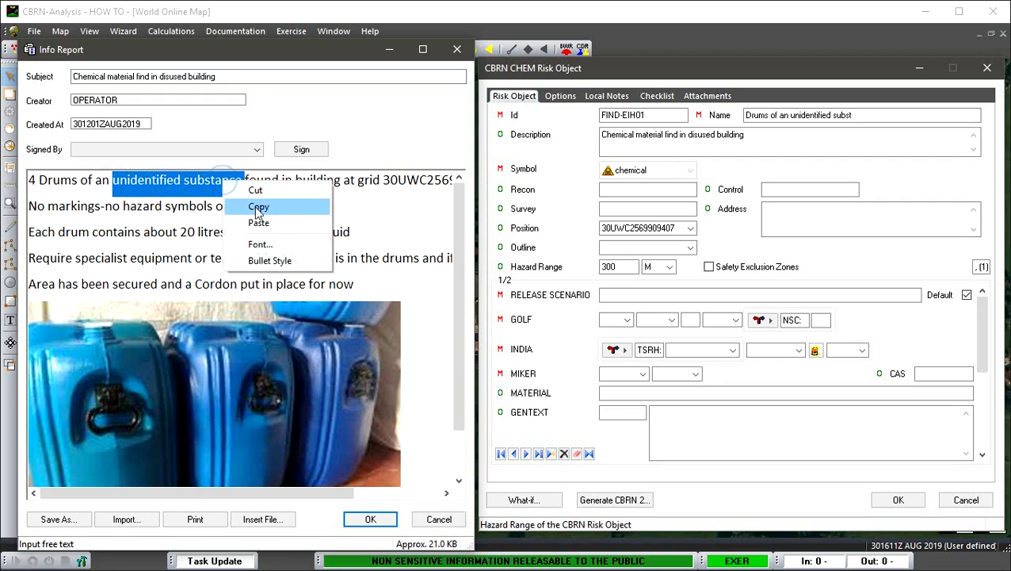
{"action": "left_click", "coordinate": [255, 205]}
{"action": "left_click", "coordinate": [622, 294]}
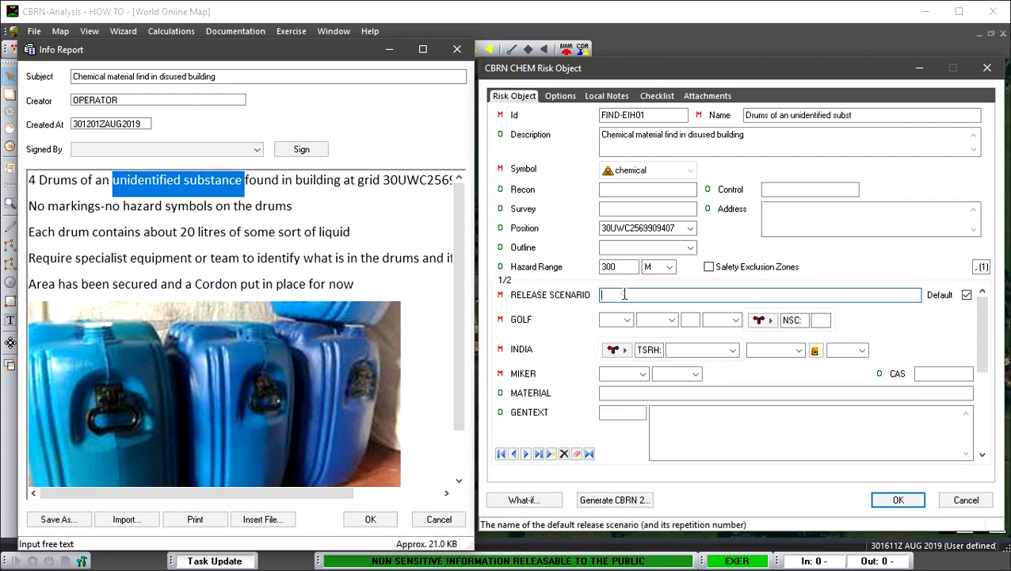
{"action": "key", "text": "ctrl+v"}
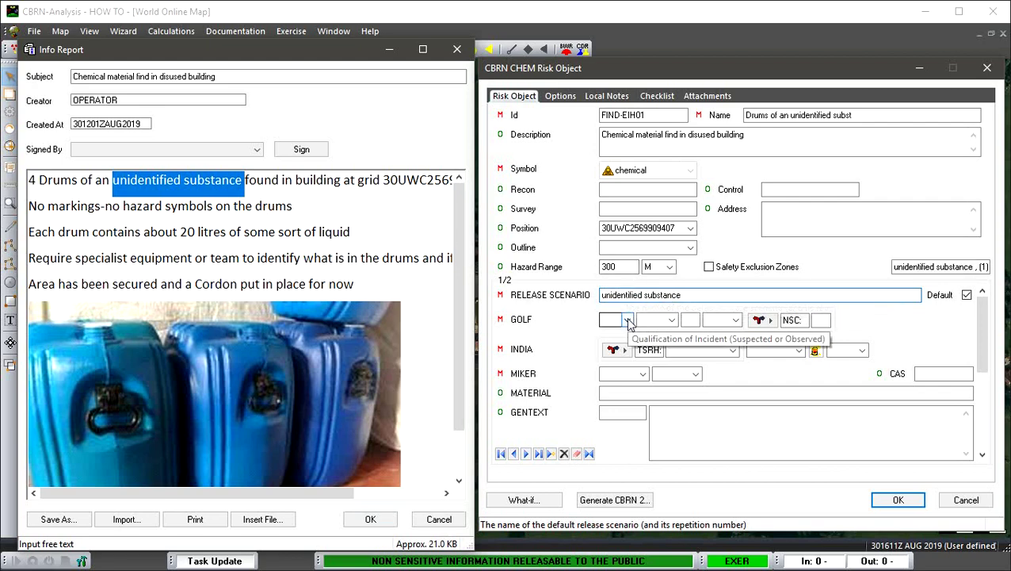
Fill in the GOLF line with an observed incident, a hyphen for delivery type, 4 delivery systems and generic storage containers (CON)
{"action": "left_click", "coordinate": [627, 320]}
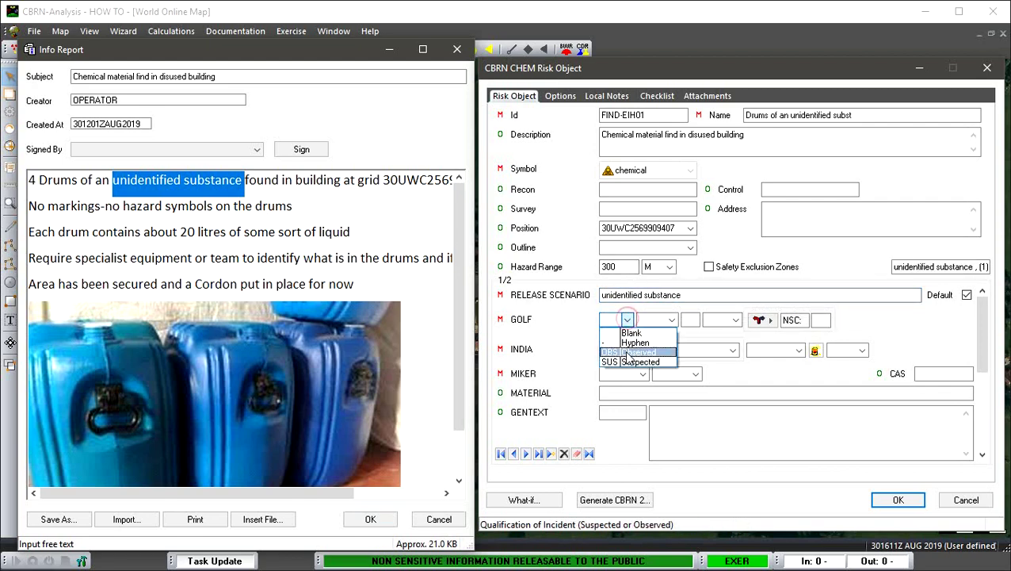
{"action": "left_click", "coordinate": [622, 346]}
{"action": "left_click", "coordinate": [669, 324]}
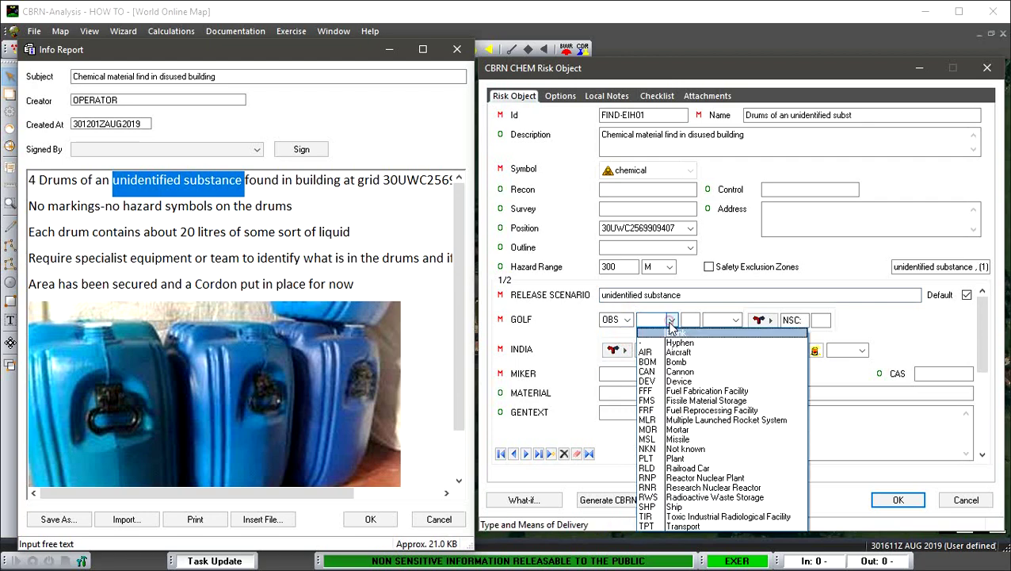
{"action": "left_click", "coordinate": [671, 343]}
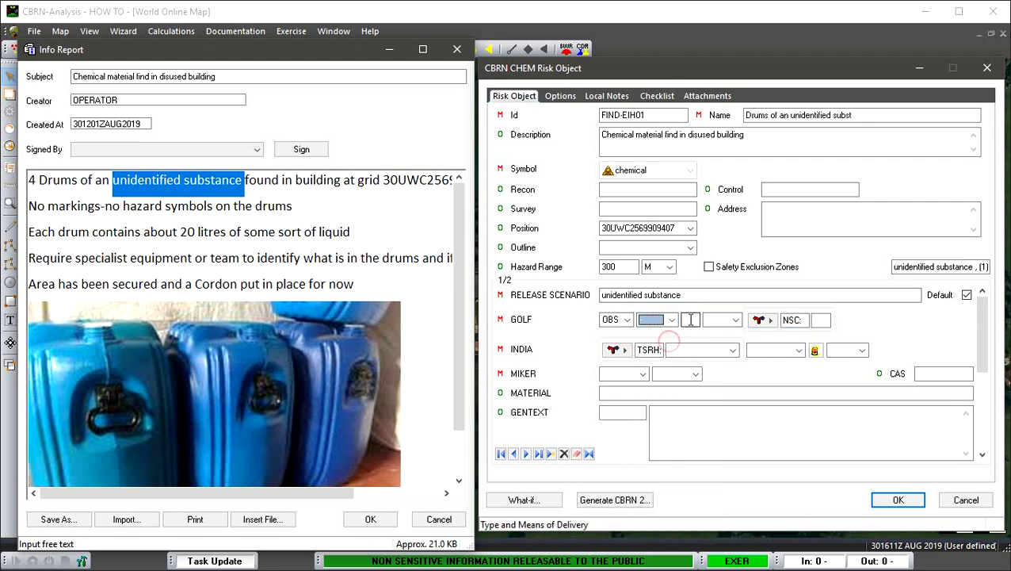
{"action": "left_click", "coordinate": [690, 319]}
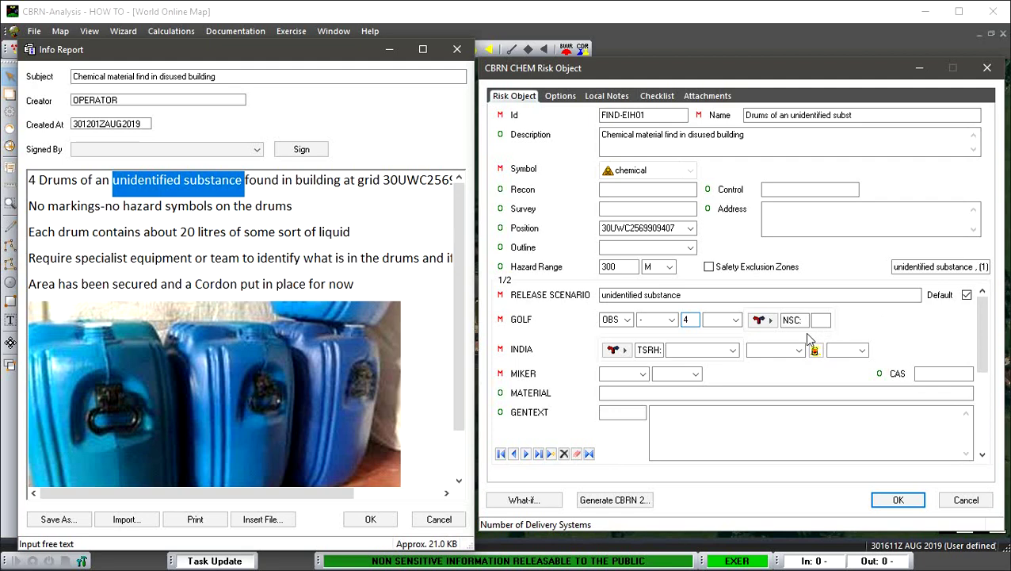
{"action": "left_click", "coordinate": [736, 321]}
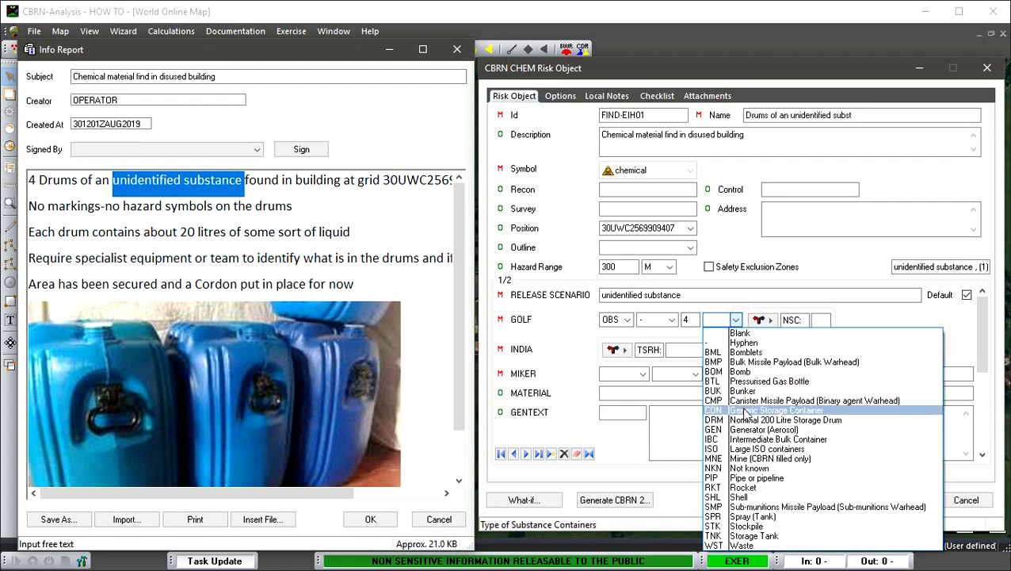
{"action": "left_click", "coordinate": [745, 410]}
Switch the last GOLF entry to release size (RLS) and set it to Small, SMLCHEM (25 kg - 200 kg)
{"action": "left_click", "coordinate": [767, 321]}
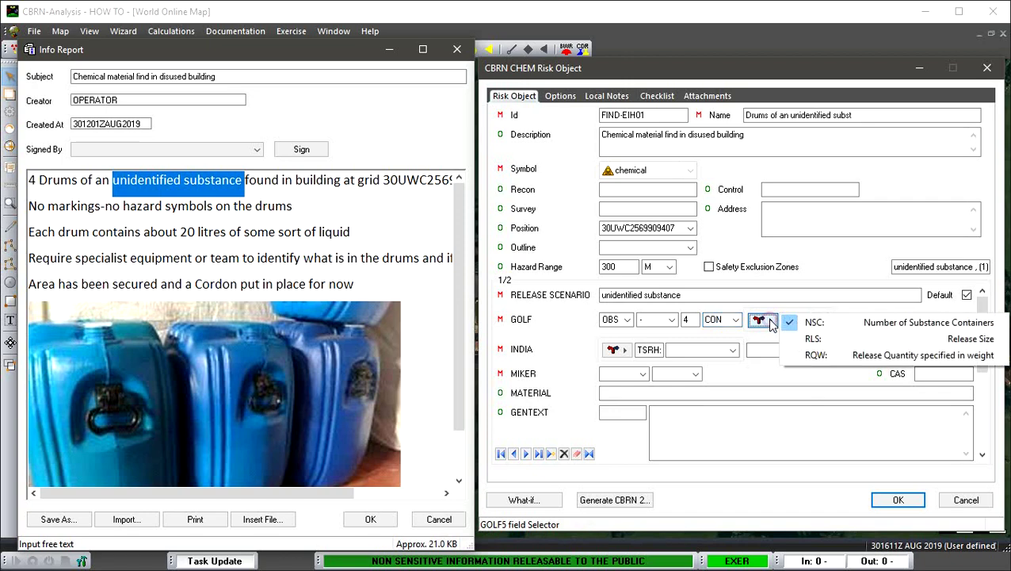
{"action": "left_click", "coordinate": [789, 340]}
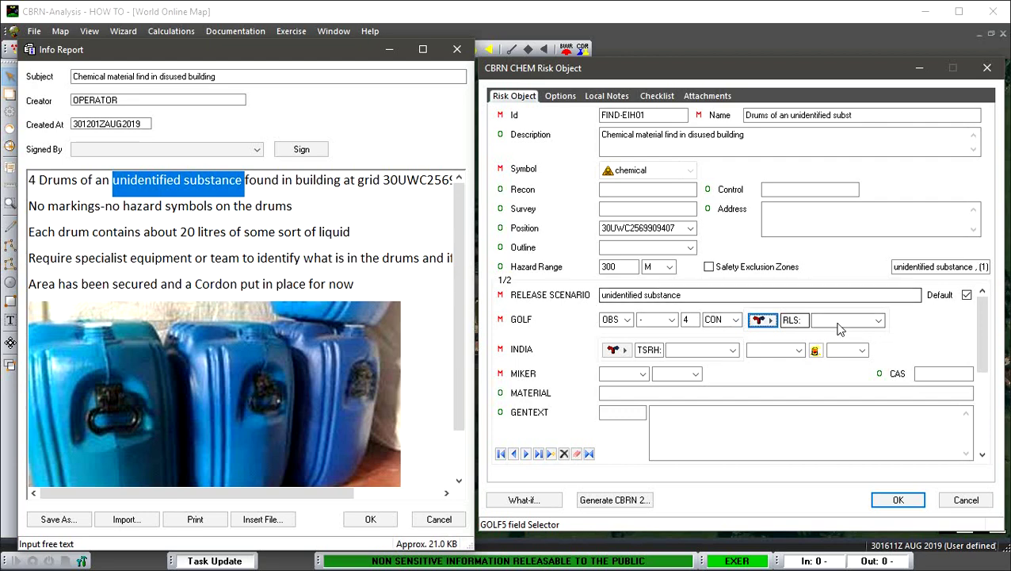
{"action": "left_click", "coordinate": [879, 321]}
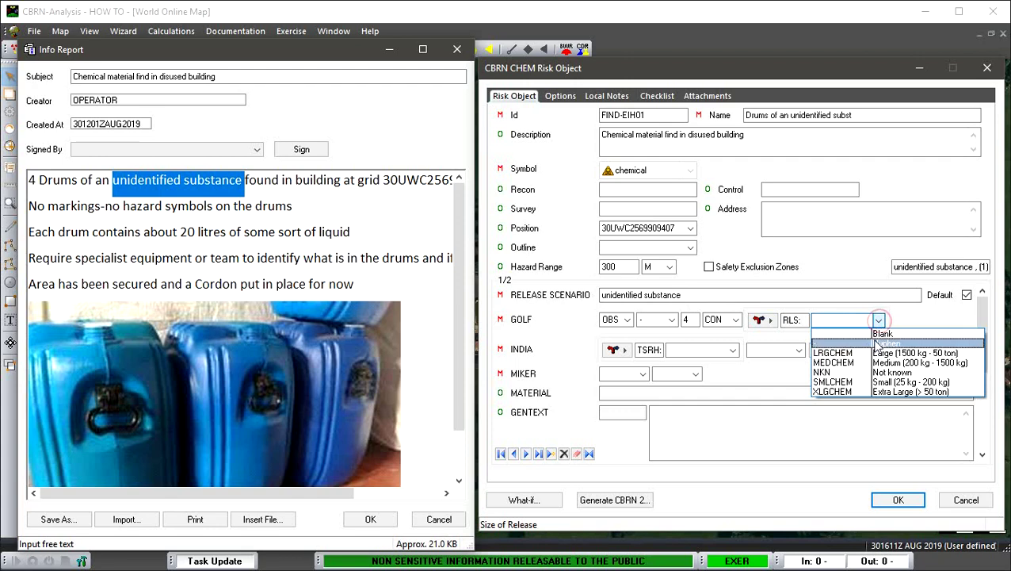
{"action": "left_click", "coordinate": [879, 383]}
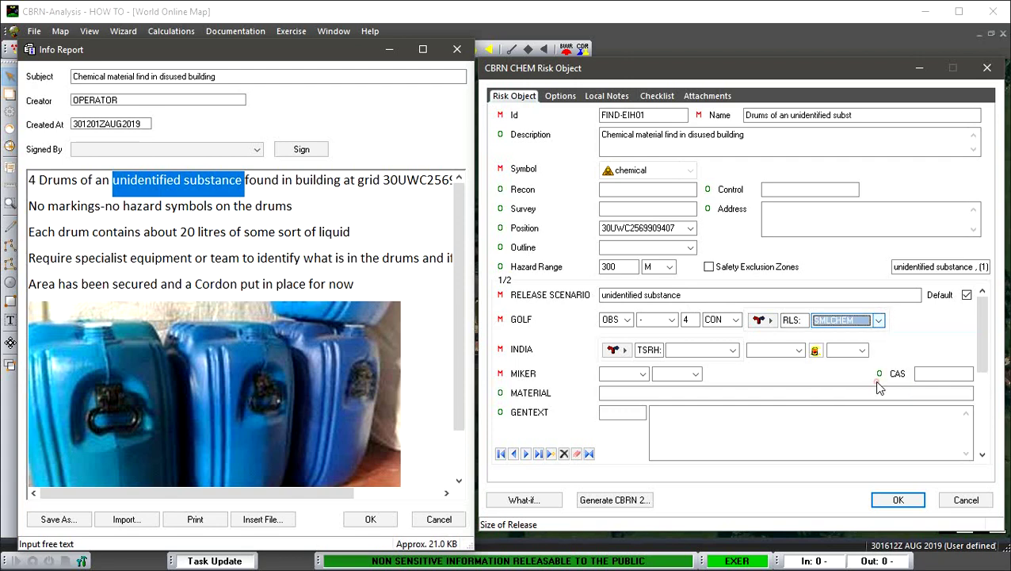
Set the INDIA line to a surface release height (SURF) with toxic industrial chemical (TIC) as the agent
{"action": "left_click", "coordinate": [733, 351]}
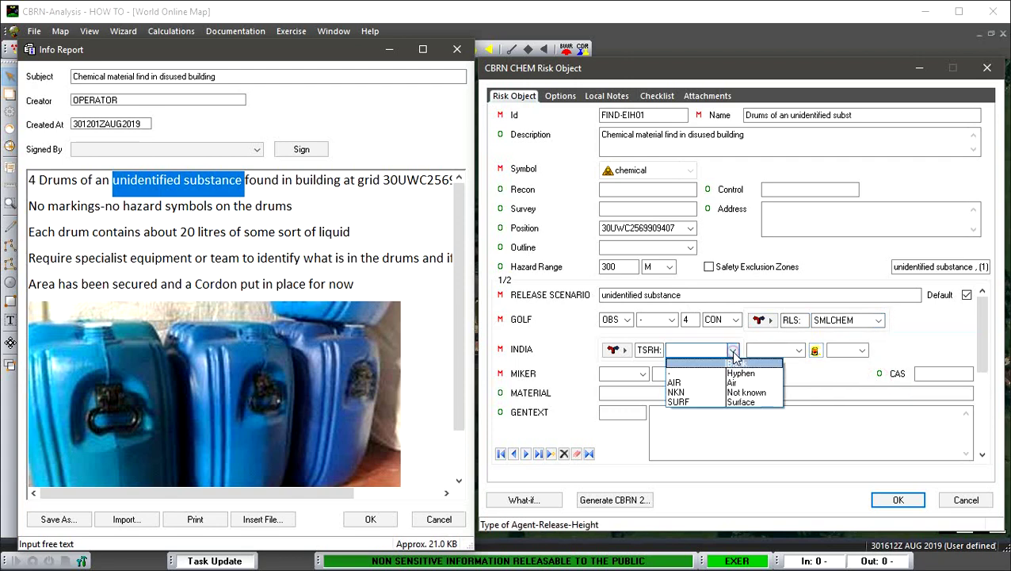
{"action": "left_click", "coordinate": [743, 401]}
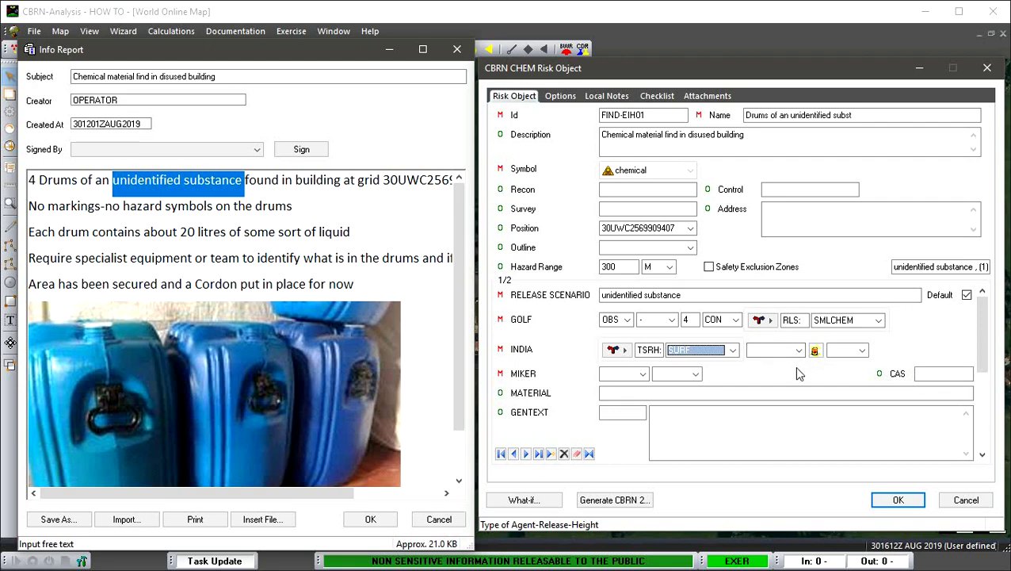
{"action": "left_click_drag", "start_coordinate": [731, 73], "coordinate": [733, 23]}
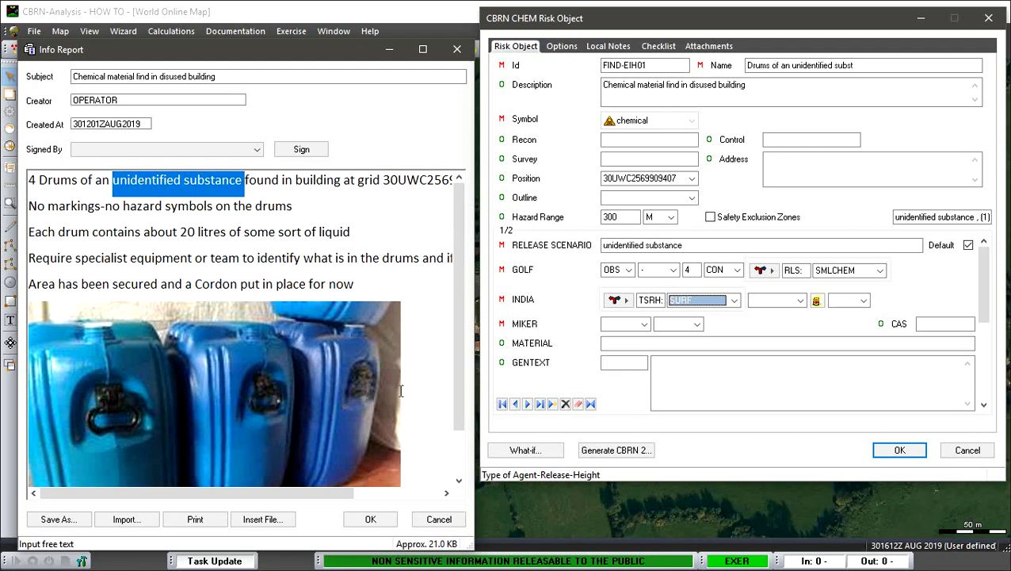
{"action": "left_click", "coordinate": [799, 303]}
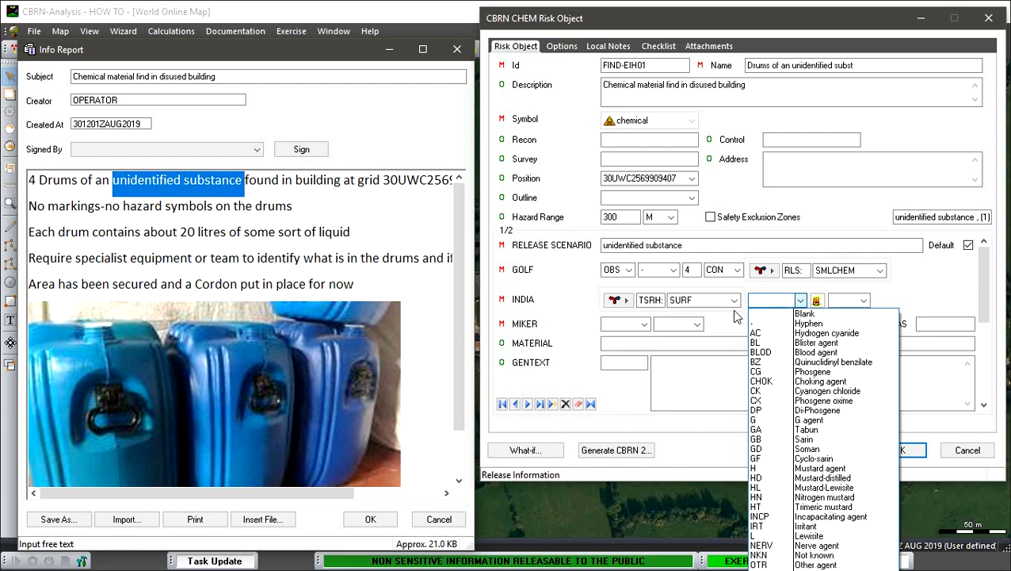
{"action": "left_click", "coordinate": [782, 335]}
{"action": "left_click", "coordinate": [802, 300]}
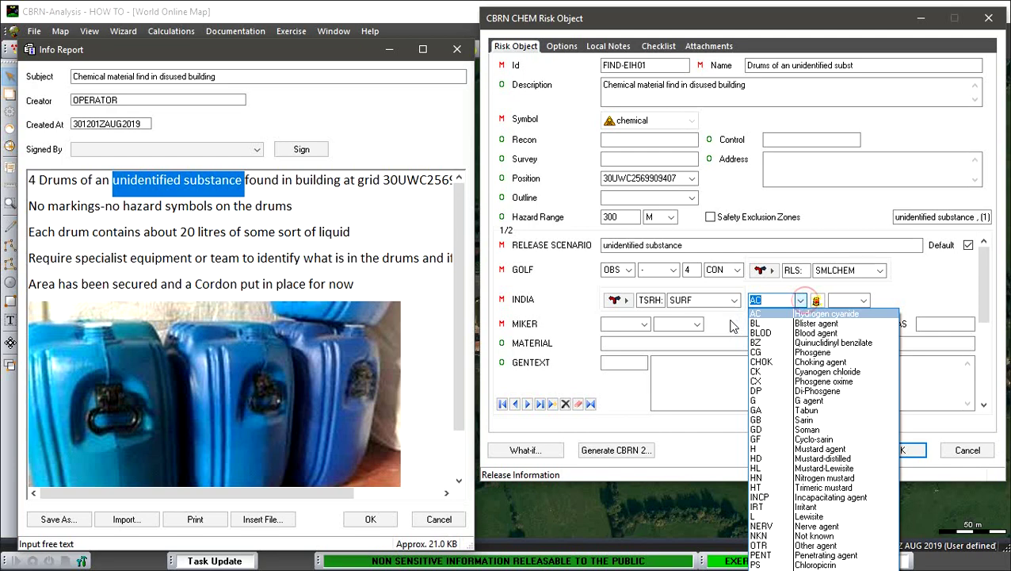
{"action": "key", "text": "d"}
{"action": "key", "text": "Down"}
{"action": "key", "text": "Down"}
{"action": "key", "text": "Down"}
{"action": "key", "text": "Down"}
{"action": "key", "text": "Down"}
{"action": "key", "text": "Down"}
{"action": "key", "text": "Down"}
{"action": "key", "text": "Down"}
{"action": "key", "text": "Down"}
{"action": "key", "text": "Down"}
{"action": "key", "text": "Down"}
{"action": "key", "text": "Down"}
{"action": "key", "text": "Down"}
{"action": "key", "text": "Down"}
{"action": "key", "text": "Down"}
{"action": "key", "text": "Down"}
{"action": "key", "text": "Down"}
{"action": "key", "text": "Down"}
{"action": "key", "text": "Down"}
{"action": "key", "text": "Down"}
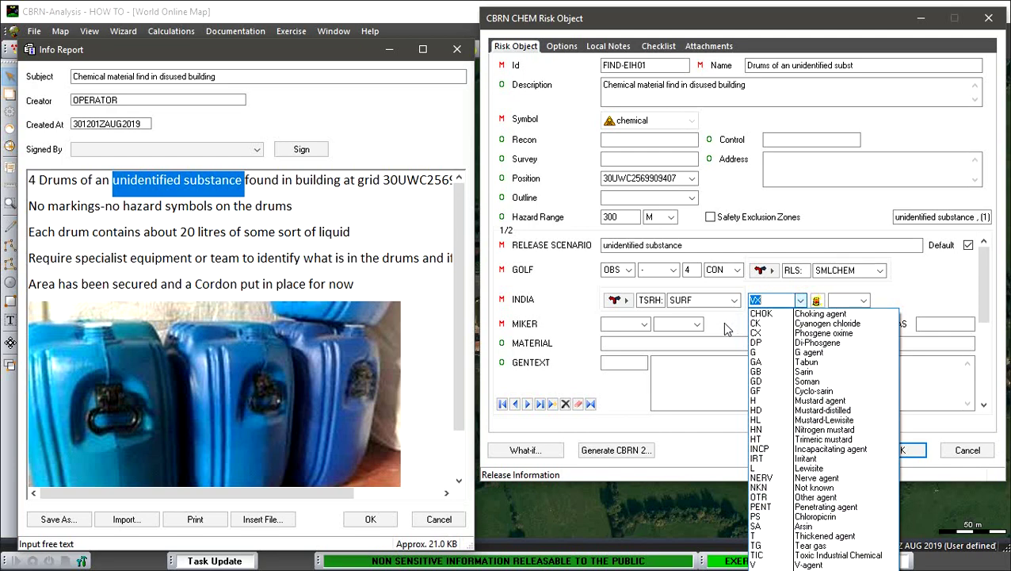
{"action": "left_click", "coordinate": [806, 556]}
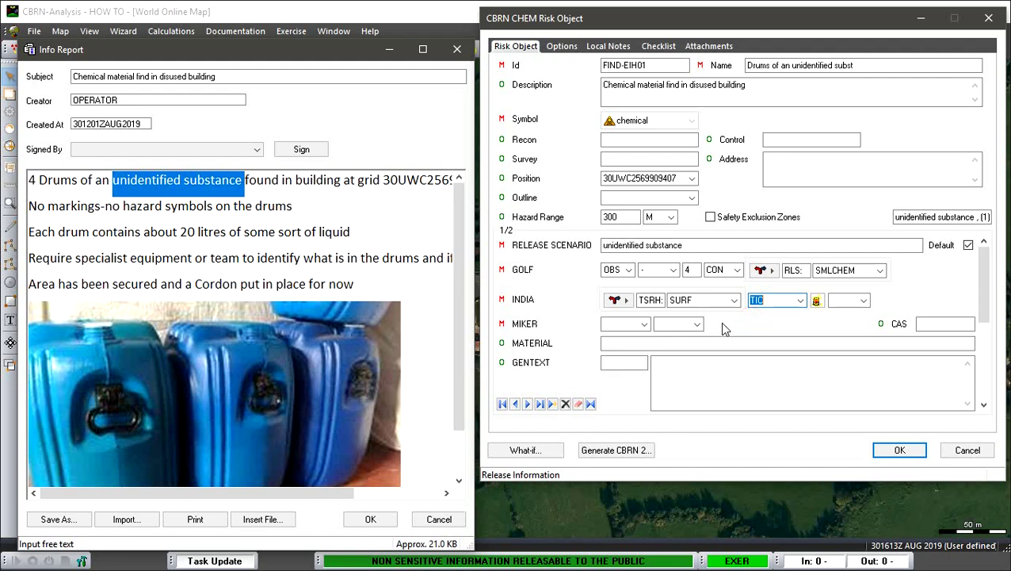
Set the MIKER line to a LIQUID incident description with a hyphen as the incident status
{"action": "left_click", "coordinate": [646, 326]}
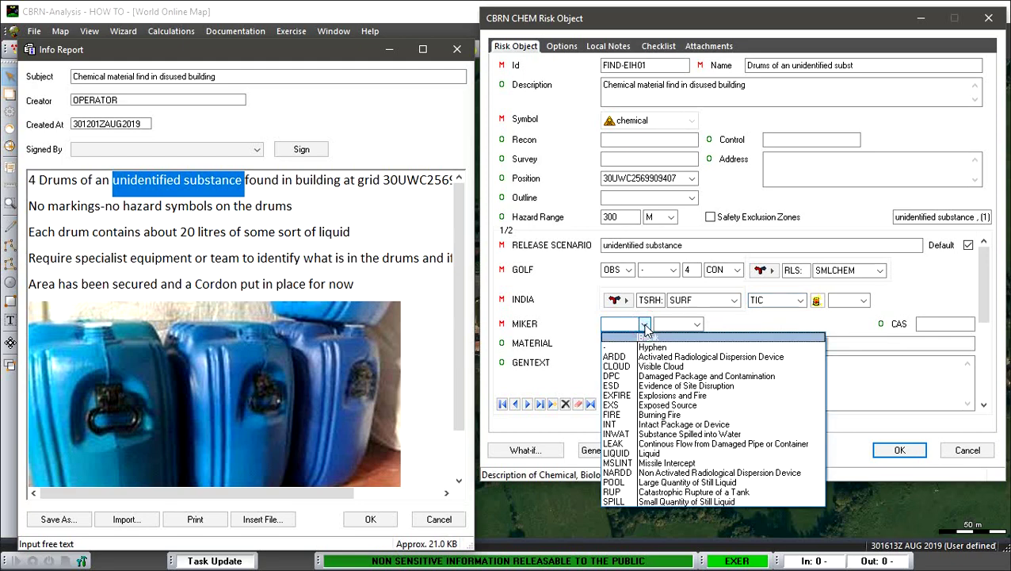
{"action": "left_click", "coordinate": [678, 453]}
{"action": "left_click", "coordinate": [697, 325]}
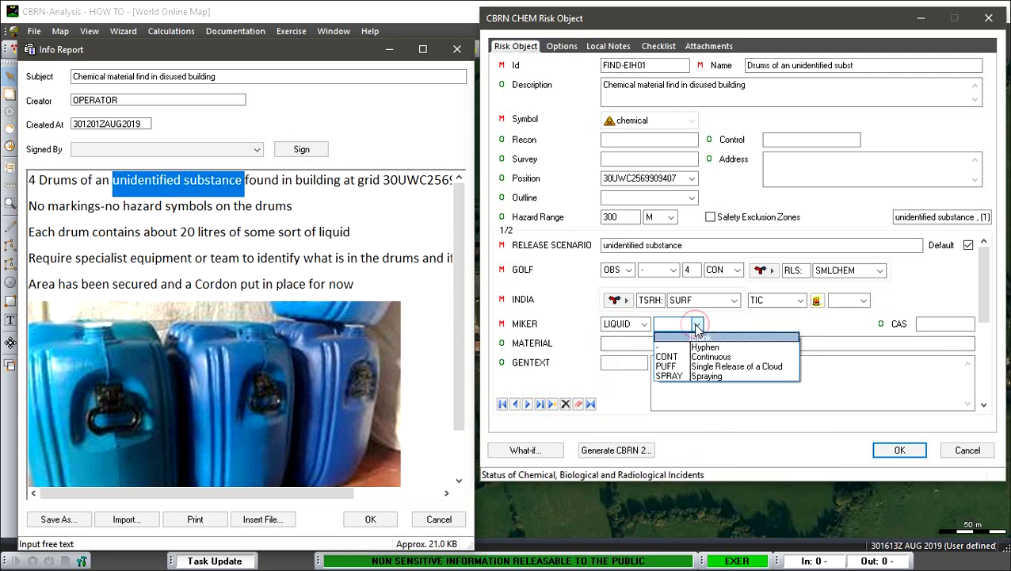
{"action": "left_click", "coordinate": [721, 333]}
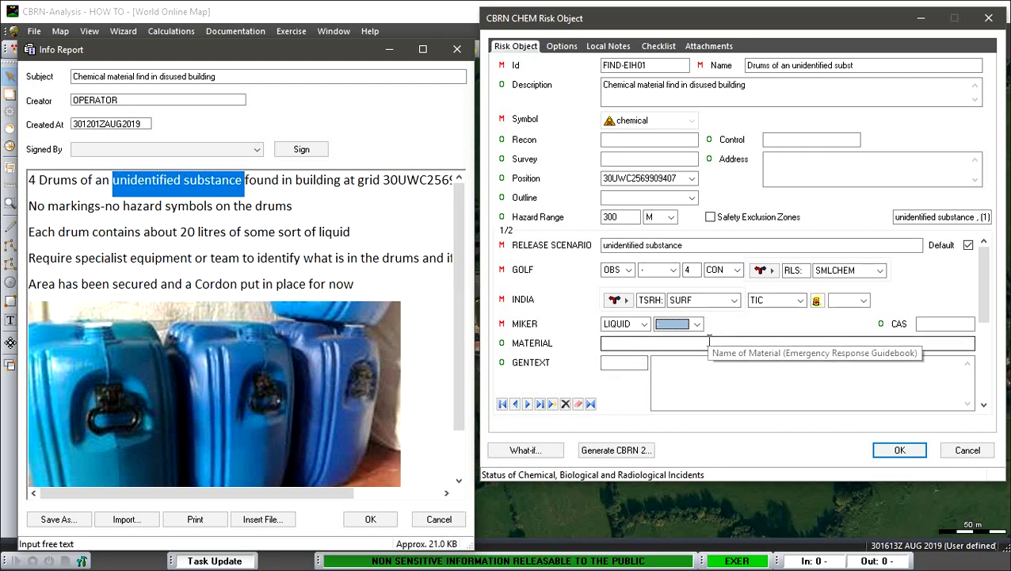
Save the chemical risk object and close the info report, keeping its changes
{"action": "left_click", "coordinate": [900, 451]}
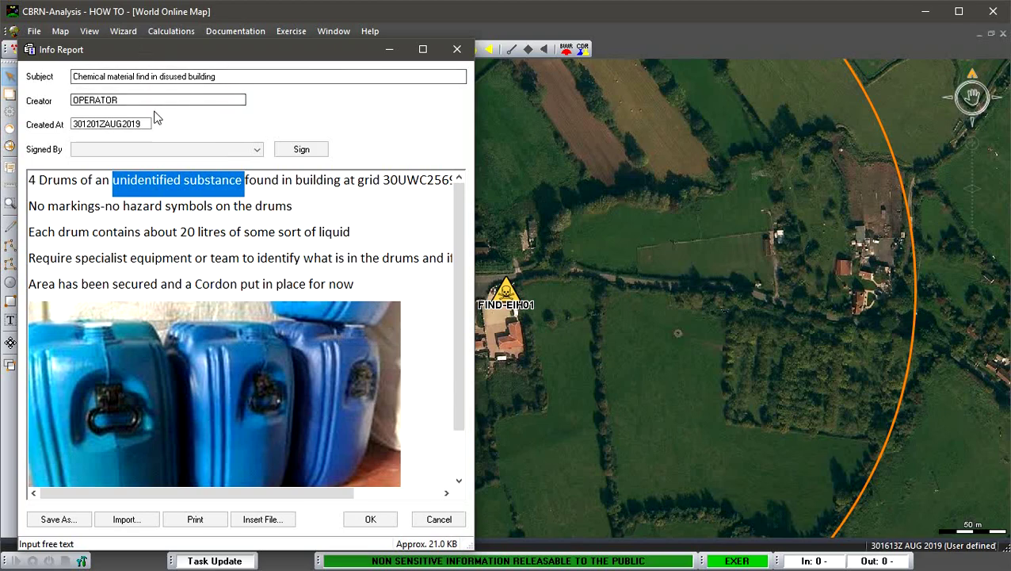
{"action": "left_click", "coordinate": [431, 521]}
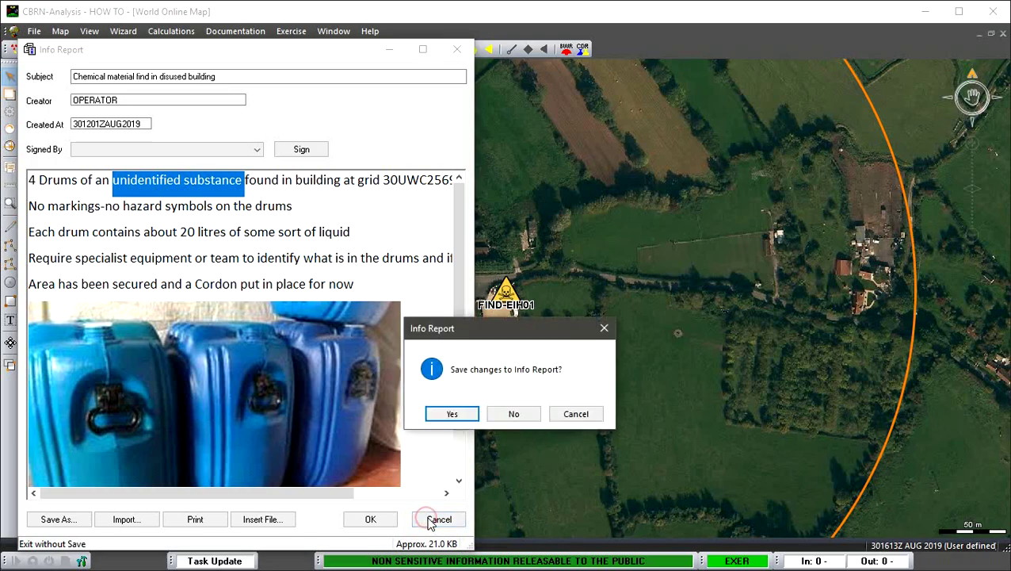
{"action": "left_click", "coordinate": [459, 414]}
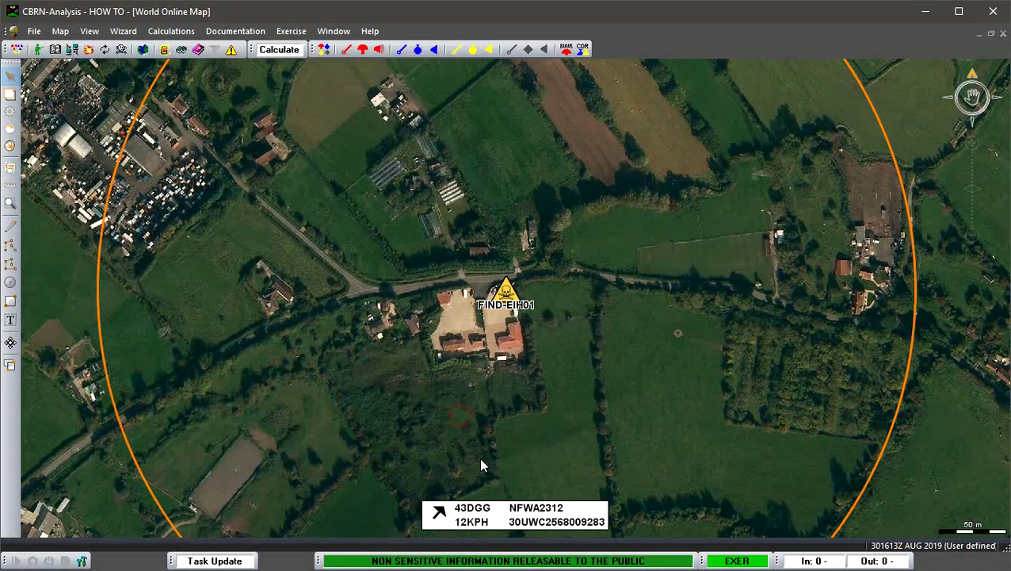
Reopen the FIND-EIH01 risk object from the map, start its what-if view and show the calculation settings
{"action": "scroll", "coordinate": [485, 428], "scroll_direction": "down", "scroll_amount": 1}
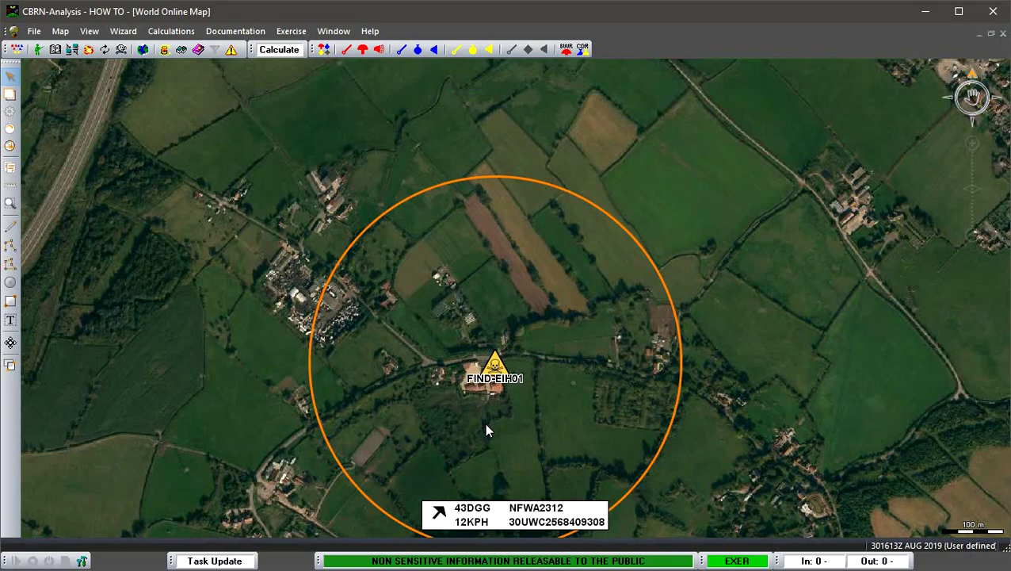
{"action": "mouse_move", "coordinate": [481, 421]}
{"action": "left_mouse_down"}
{"action": "mouse_move", "coordinate": [412, 426]}
{"action": "mouse_move", "coordinate": [275, 413]}
{"action": "mouse_move", "coordinate": [269, 396]}
{"action": "left_mouse_up"}
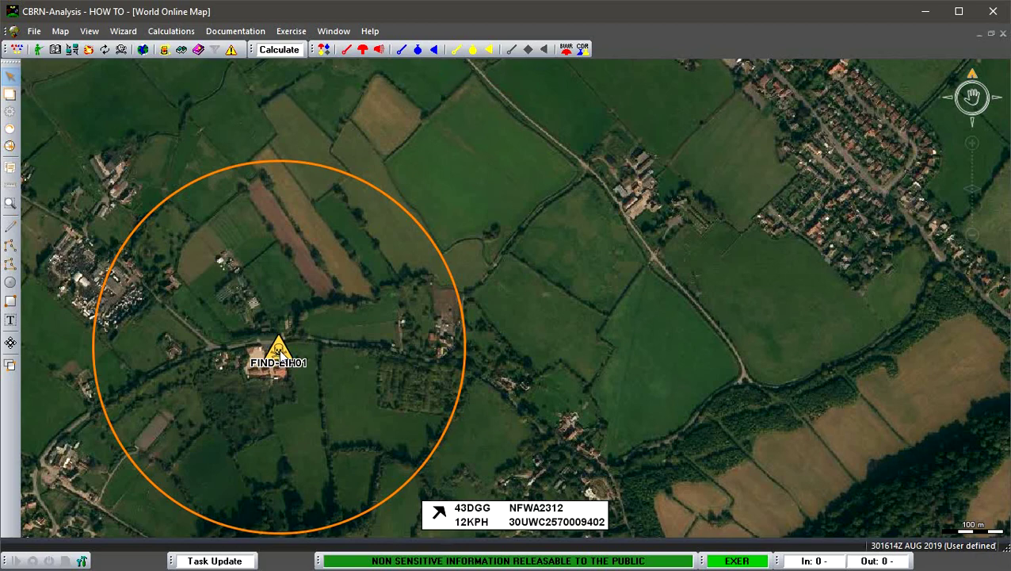
{"action": "double_click", "coordinate": [278, 352]}
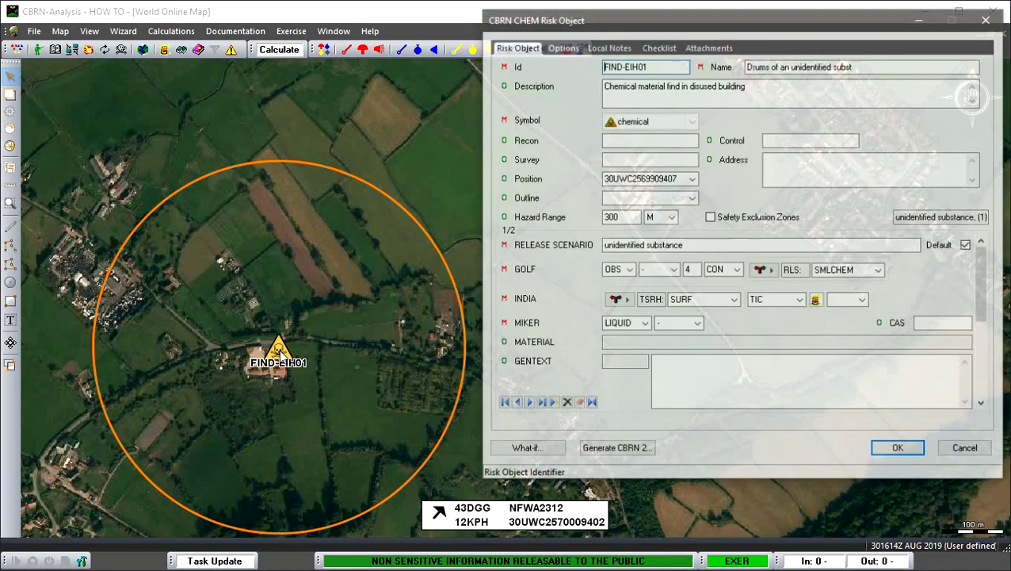
{"action": "left_click_drag", "start_coordinate": [631, 21], "coordinate": [444, 51]}
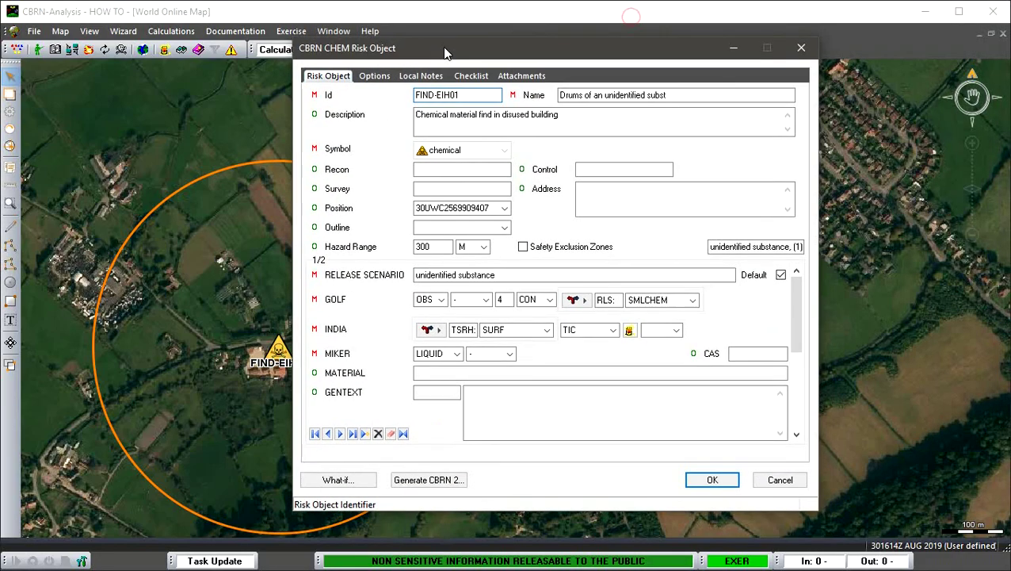
{"action": "left_click", "coordinate": [329, 480]}
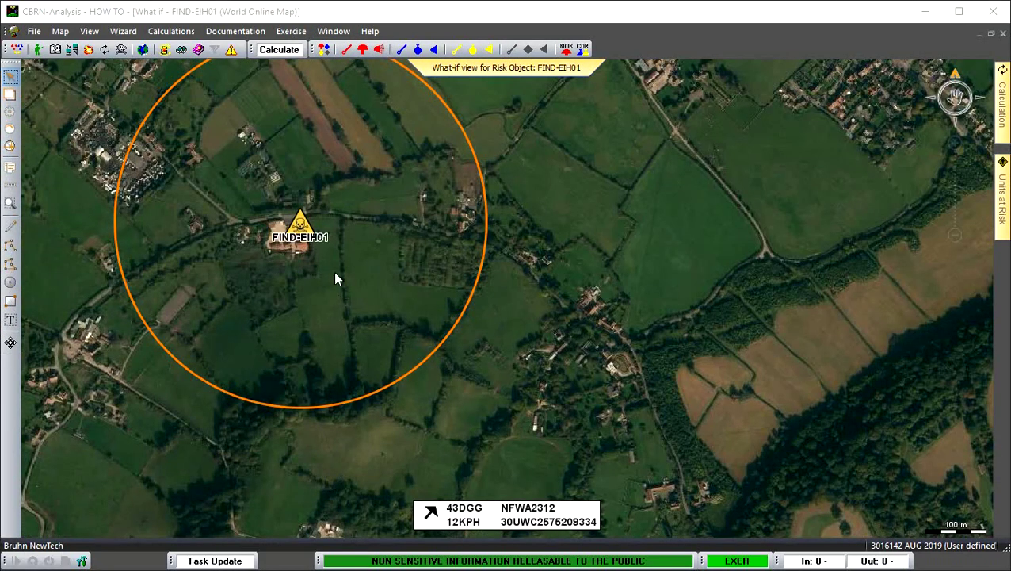
{"action": "left_click_drag", "start_coordinate": [329, 259], "coordinate": [275, 361]}
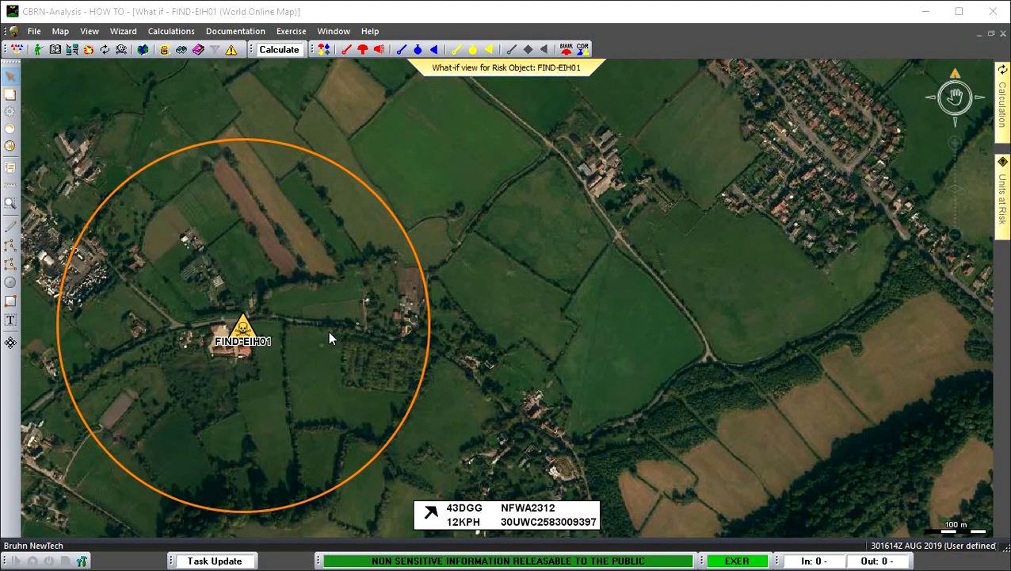
{"action": "left_click", "coordinate": [1002, 139]}
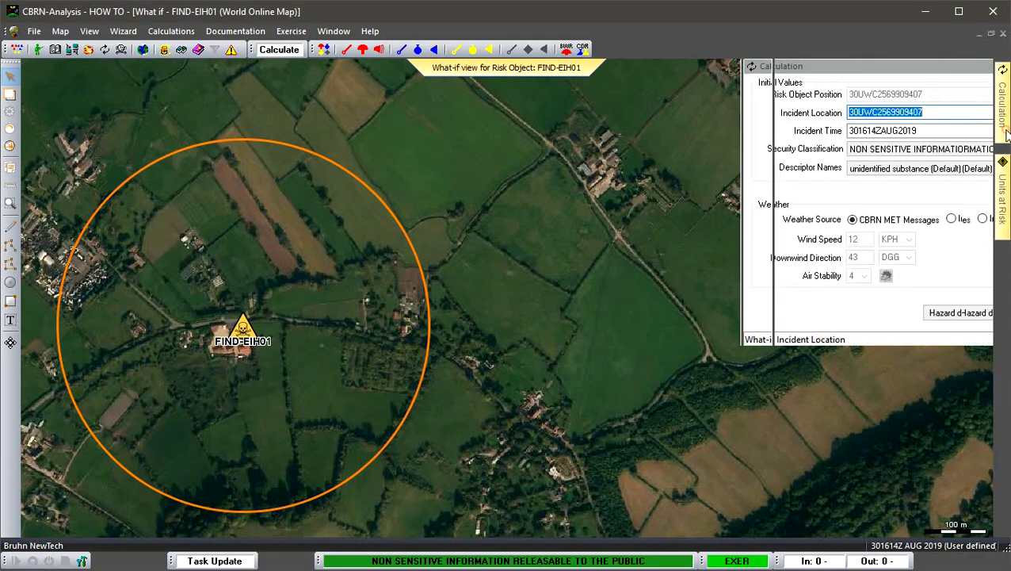
Run the what-if calculation for FIND-EIH01 with the CBRN MET message weather and bring the resulting hazard area into view
{"action": "left_click", "coordinate": [953, 315]}
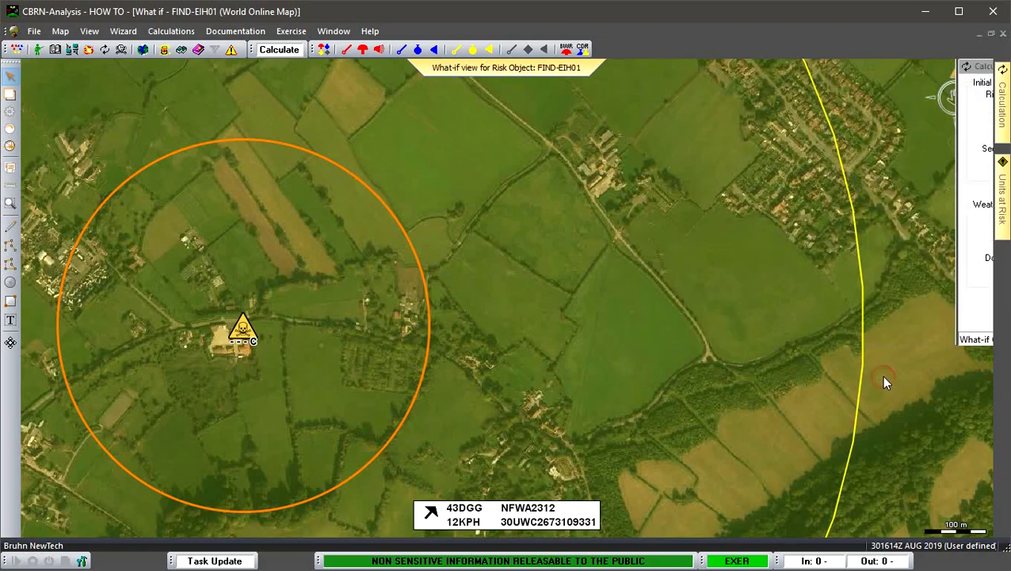
{"action": "left_click", "coordinate": [955, 235]}
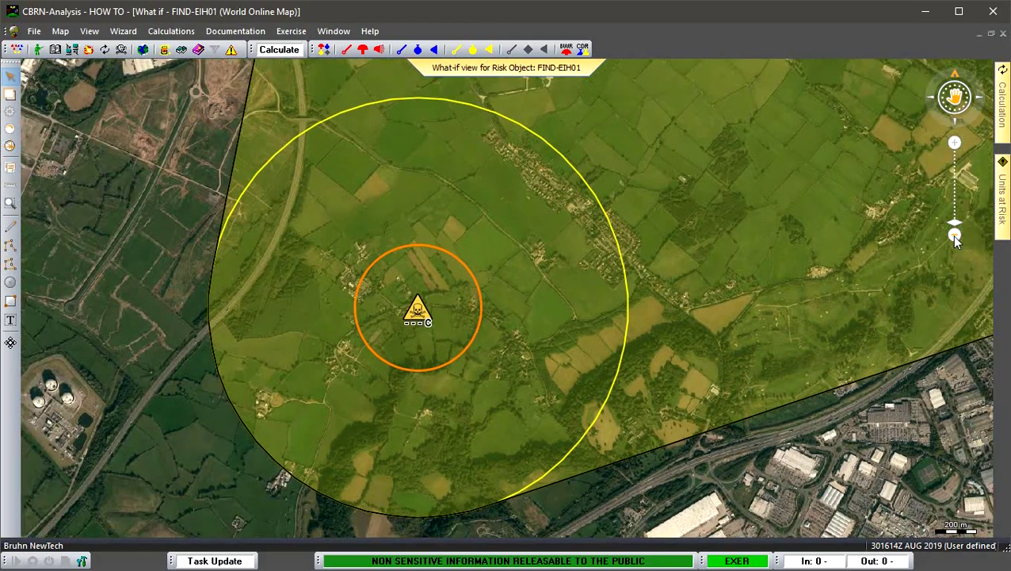
{"action": "left_click", "coordinate": [955, 235]}
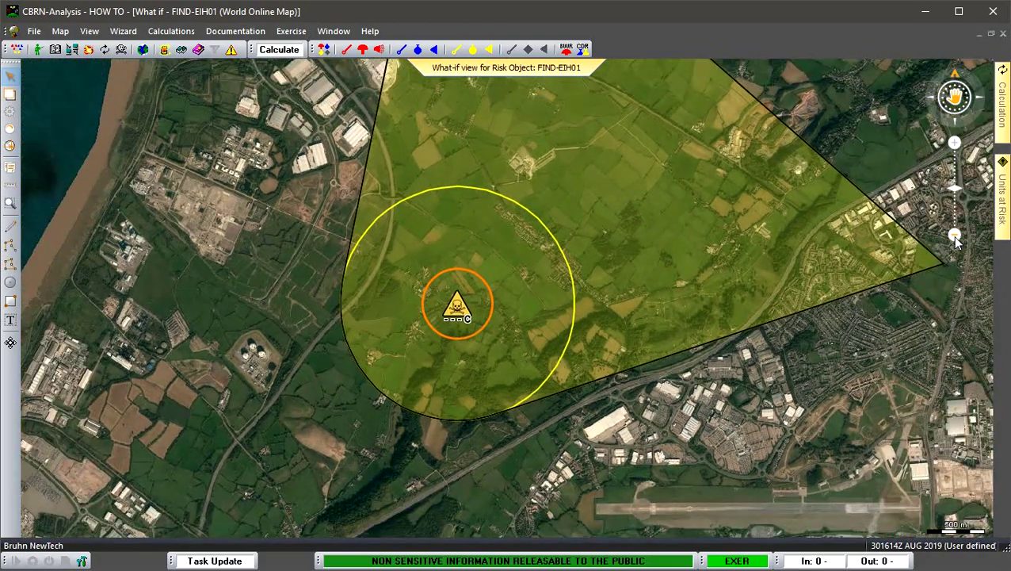
{"action": "left_click", "coordinate": [955, 235]}
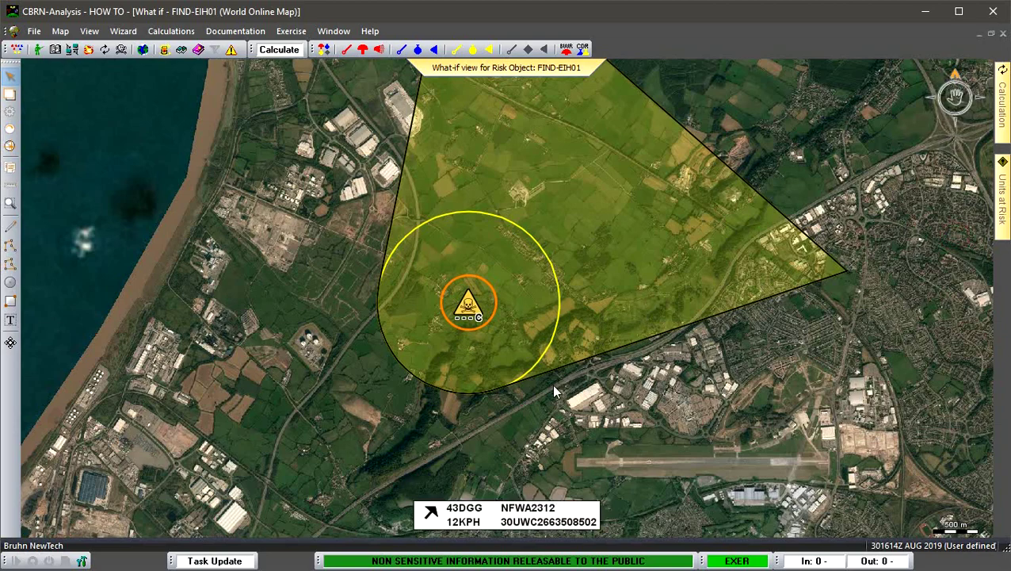
{"action": "left_click_drag", "start_coordinate": [552, 383], "coordinate": [405, 479]}
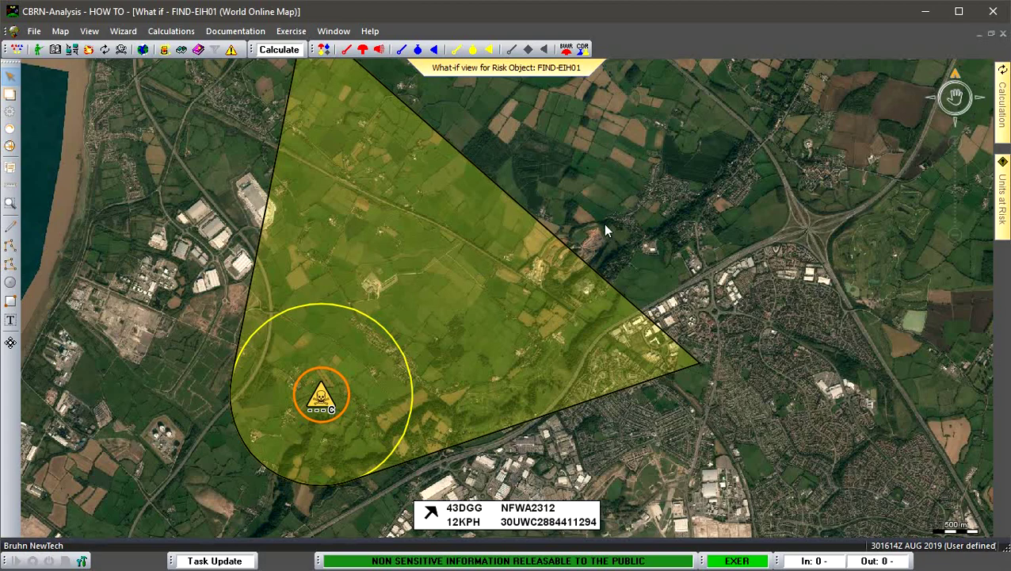
Check the release area radius and hazard area distance of the what-if calculation, and dismiss the read-out
{"action": "mouse_move", "coordinate": [1001, 139]}
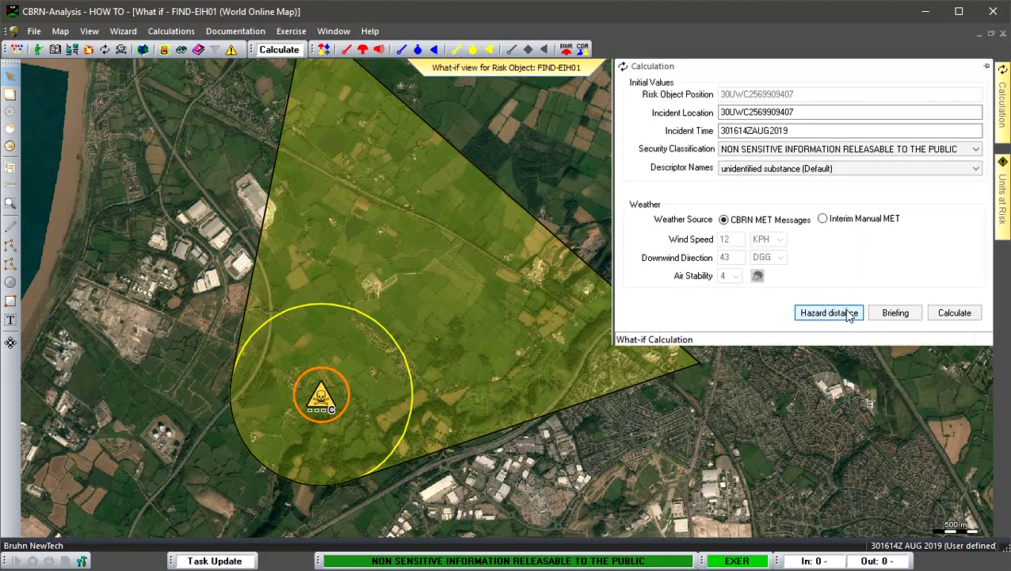
{"action": "left_click", "coordinate": [829, 313]}
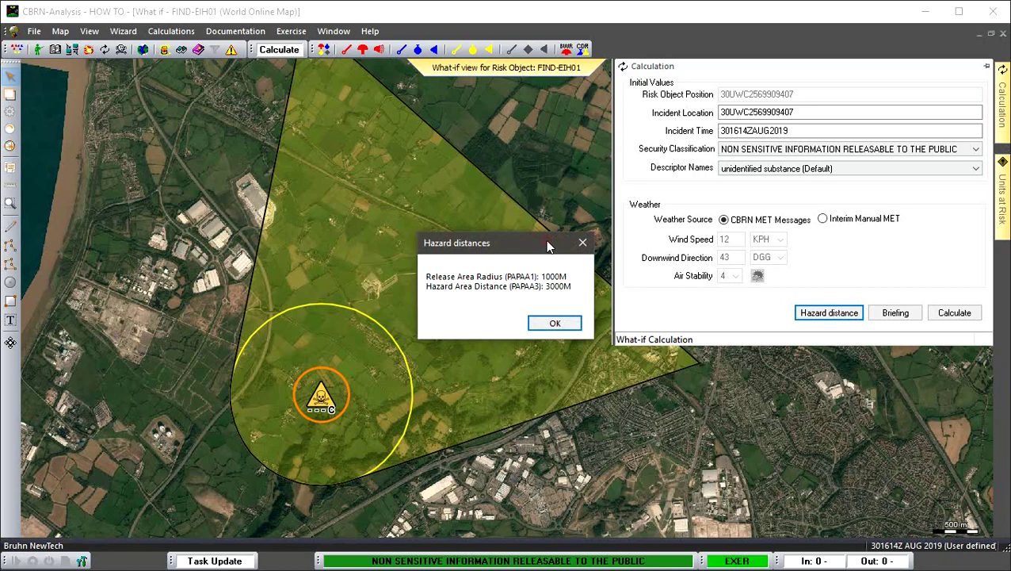
{"action": "left_click_drag", "start_coordinate": [547, 247], "coordinate": [541, 335]}
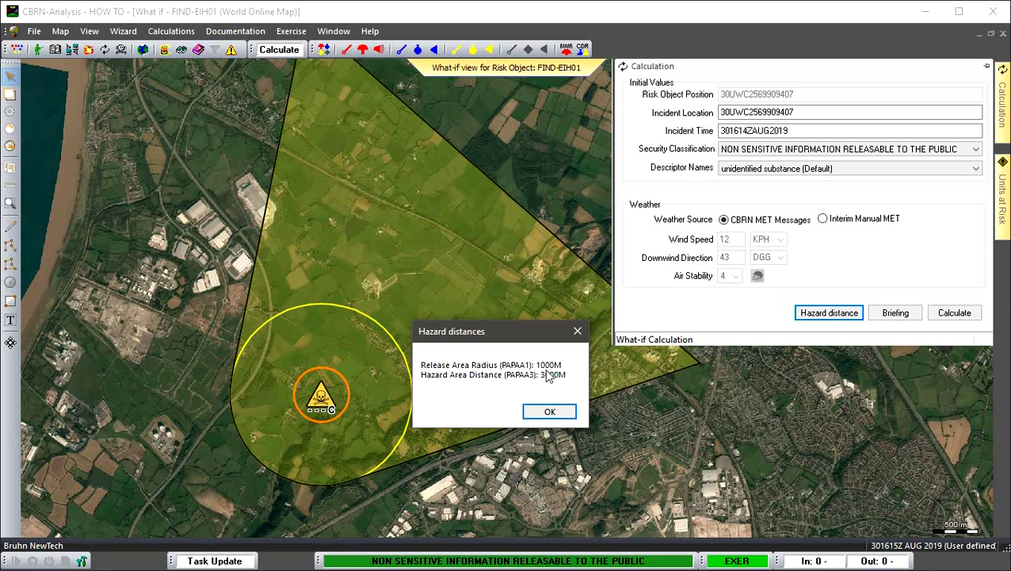
{"action": "left_click", "coordinate": [552, 411]}
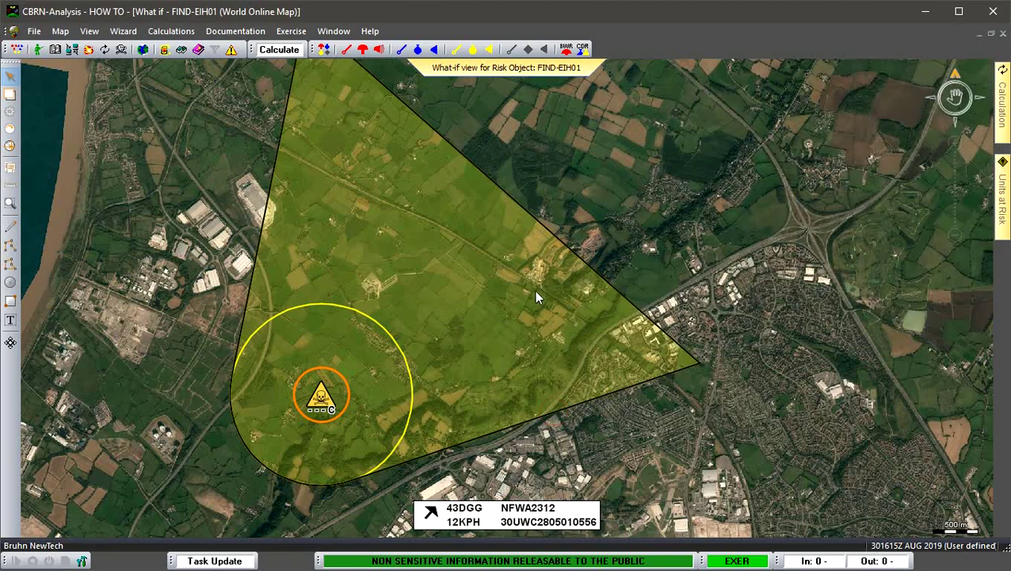
Close the what-if view and return to the FIND-EIH01 risk object on the World Online Map
{"action": "left_click", "coordinate": [1002, 35]}
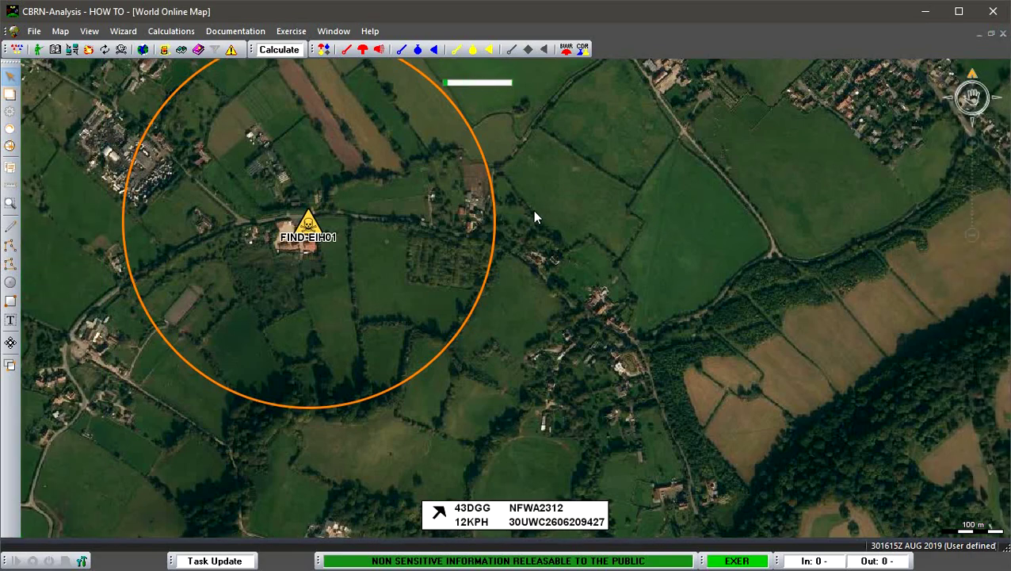
{"action": "mouse_move", "coordinate": [529, 209]}
{"action": "left_mouse_down"}
{"action": "mouse_move", "coordinate": [563, 263]}
{"action": "mouse_move", "coordinate": [652, 273]}
{"action": "left_mouse_up"}
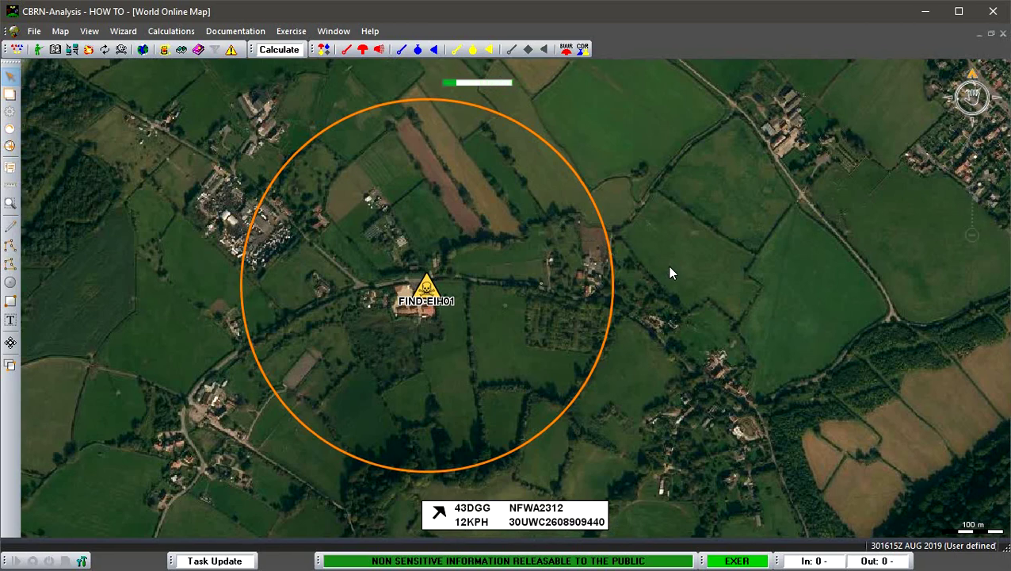